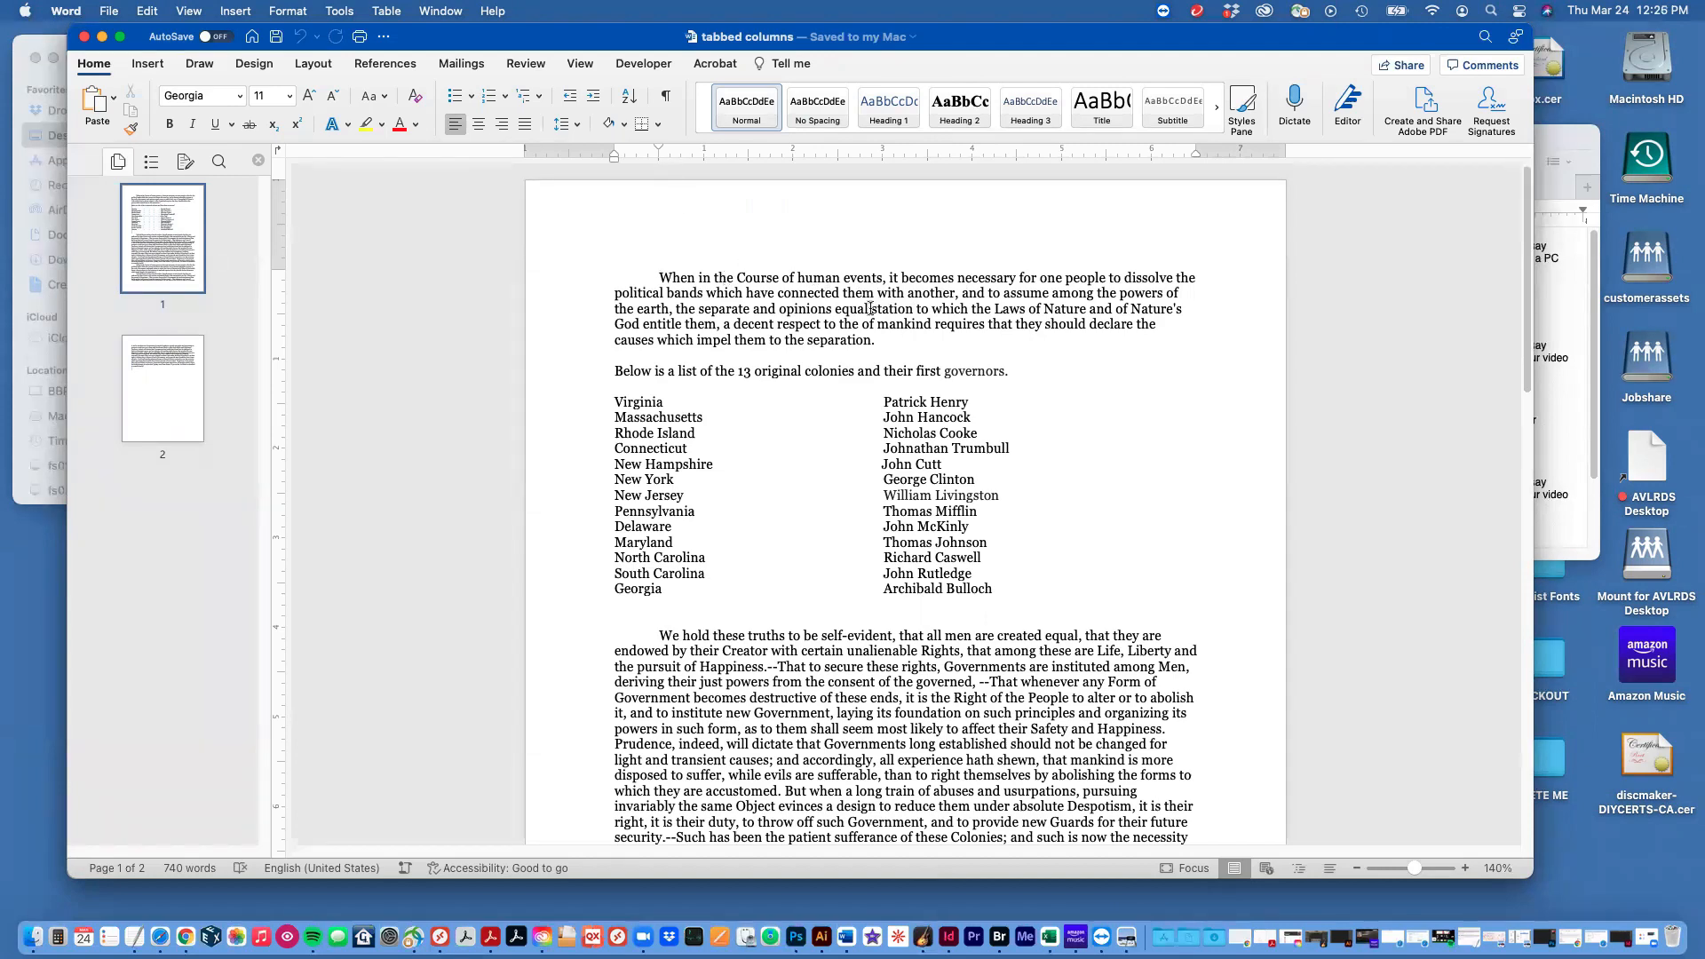
Step: Show the nonprinting formatting marks to reveal the tabs and dots separating the colonies from their governors
{"action": "left_click", "coordinate": [665, 95]}
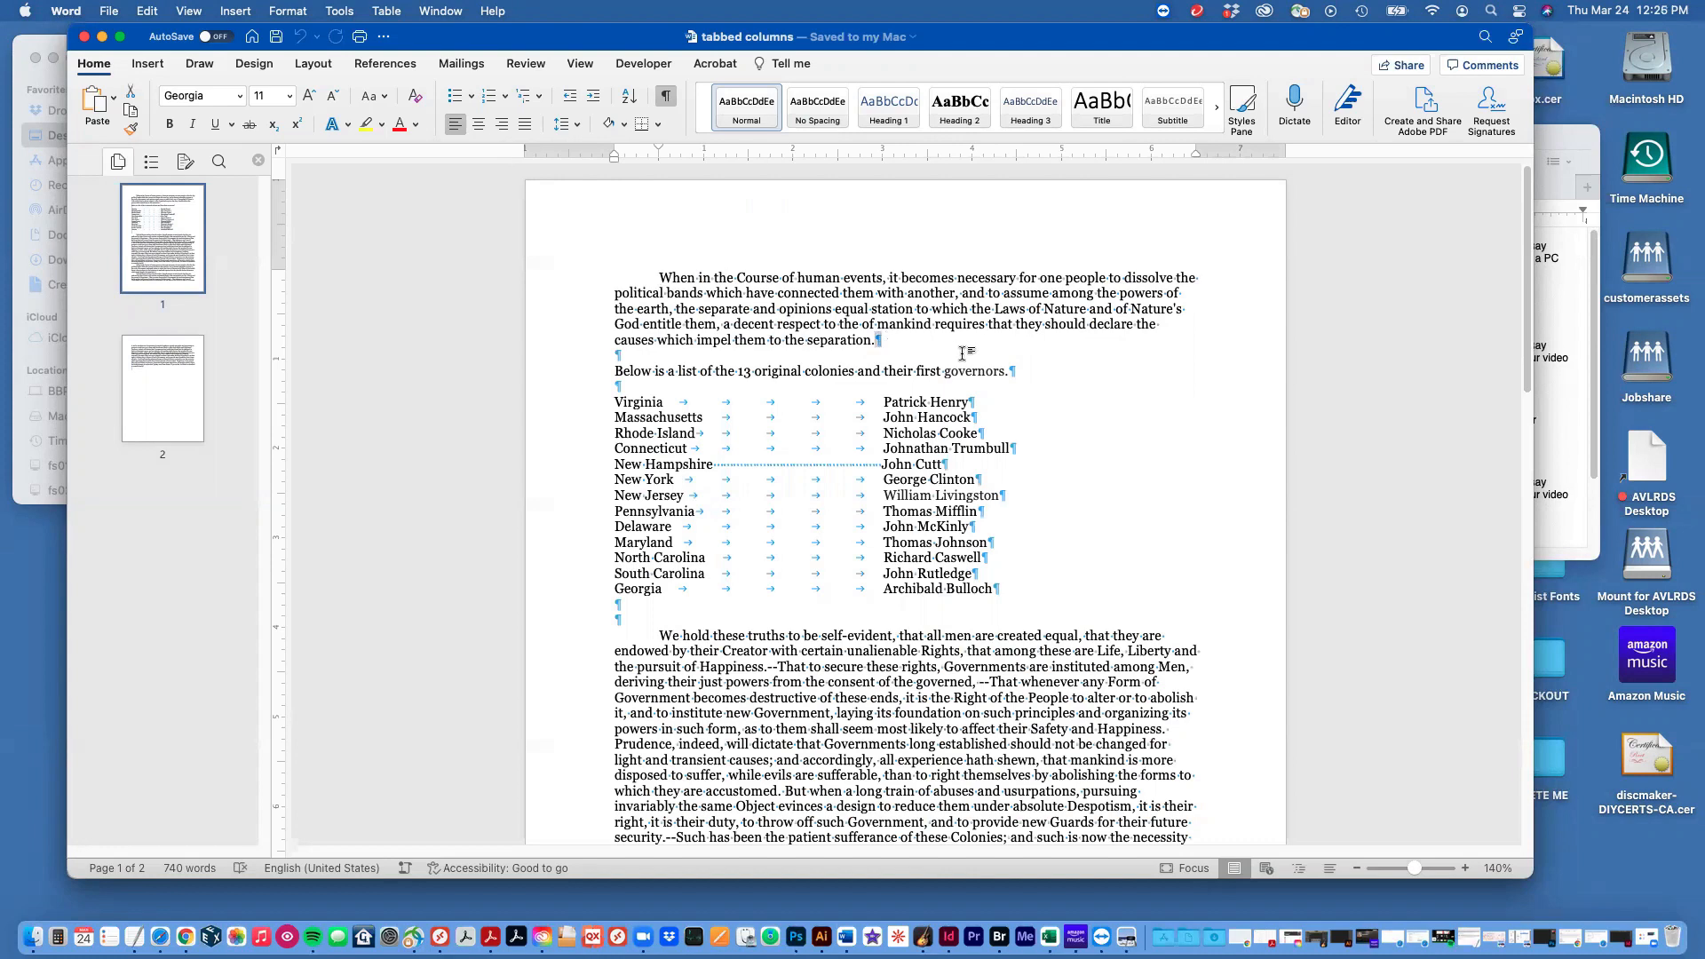
{"action": "left_click_drag", "start_coordinate": [831, 466], "coordinate": [792, 467]}
{"action": "left_click", "coordinate": [755, 469]}
{"action": "left_click_drag", "start_coordinate": [764, 450], "coordinate": [794, 454]}
{"action": "left_click", "coordinate": [802, 434]}
Step: Delete the extra tabs before the governors' names in the Virginia, Massachusetts, Rhode Island and Connecticut lines
{"action": "left_click_drag", "start_coordinate": [873, 400], "coordinate": [720, 404]}
{"action": "key", "text": "Delete"}
{"action": "left_click_drag", "start_coordinate": [876, 414], "coordinate": [751, 419]}
{"action": "key", "text": "Delete"}
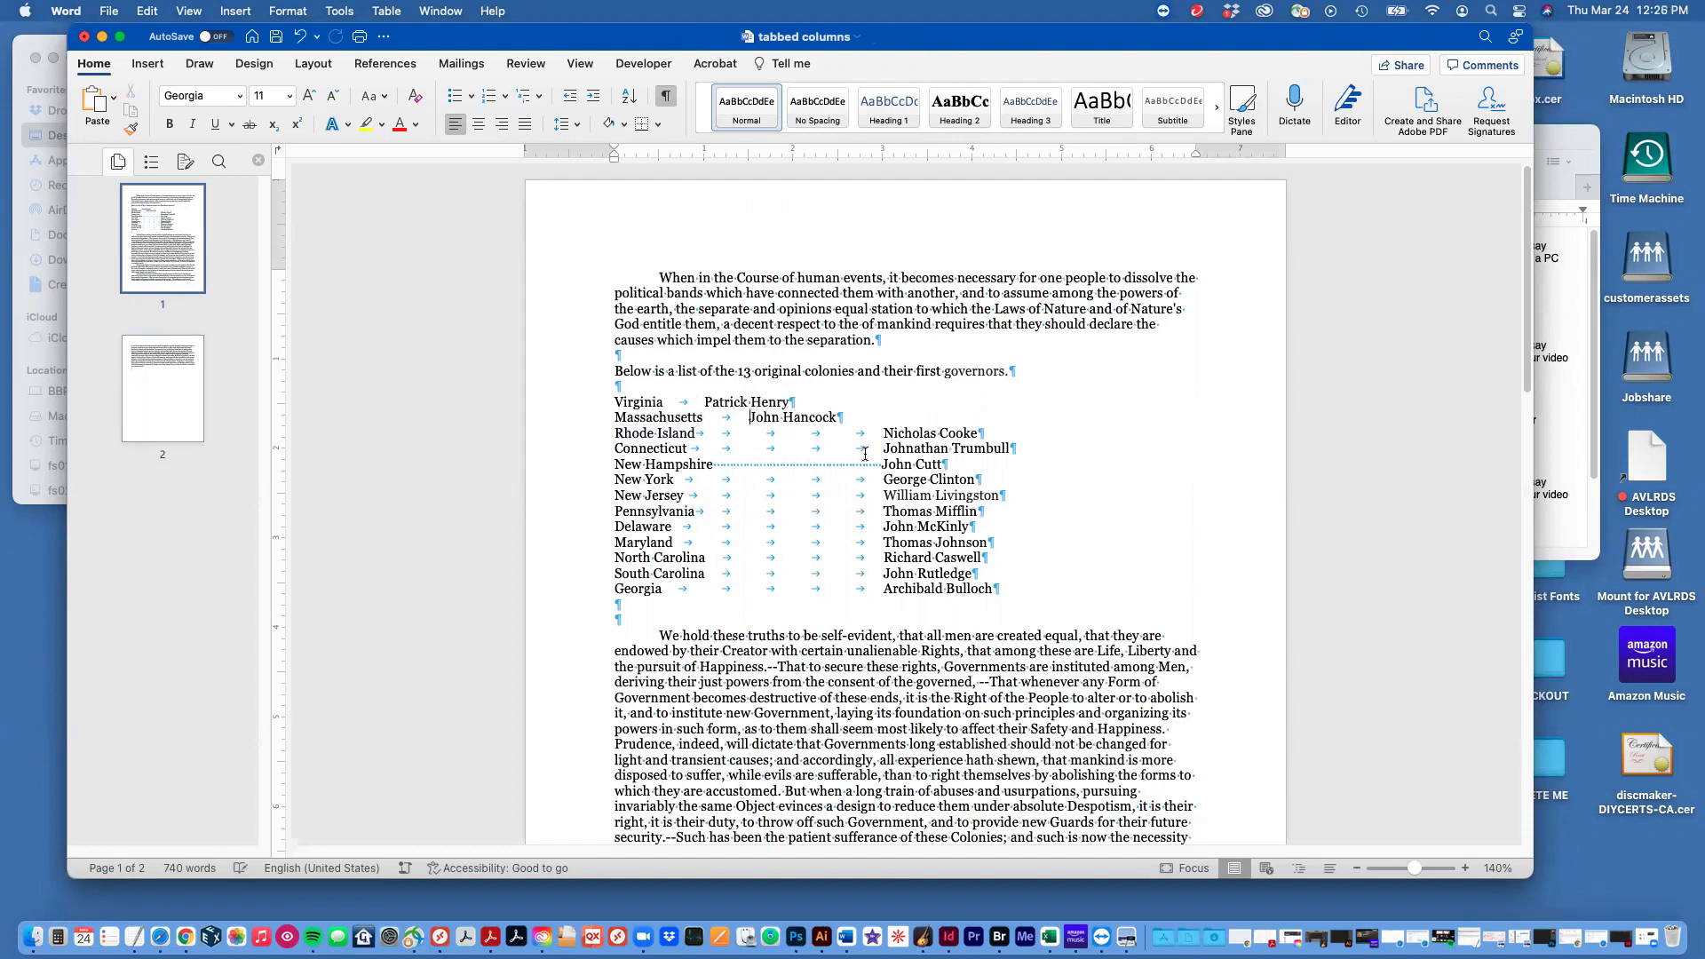
{"action": "left_click_drag", "start_coordinate": [881, 434], "coordinate": [724, 436]}
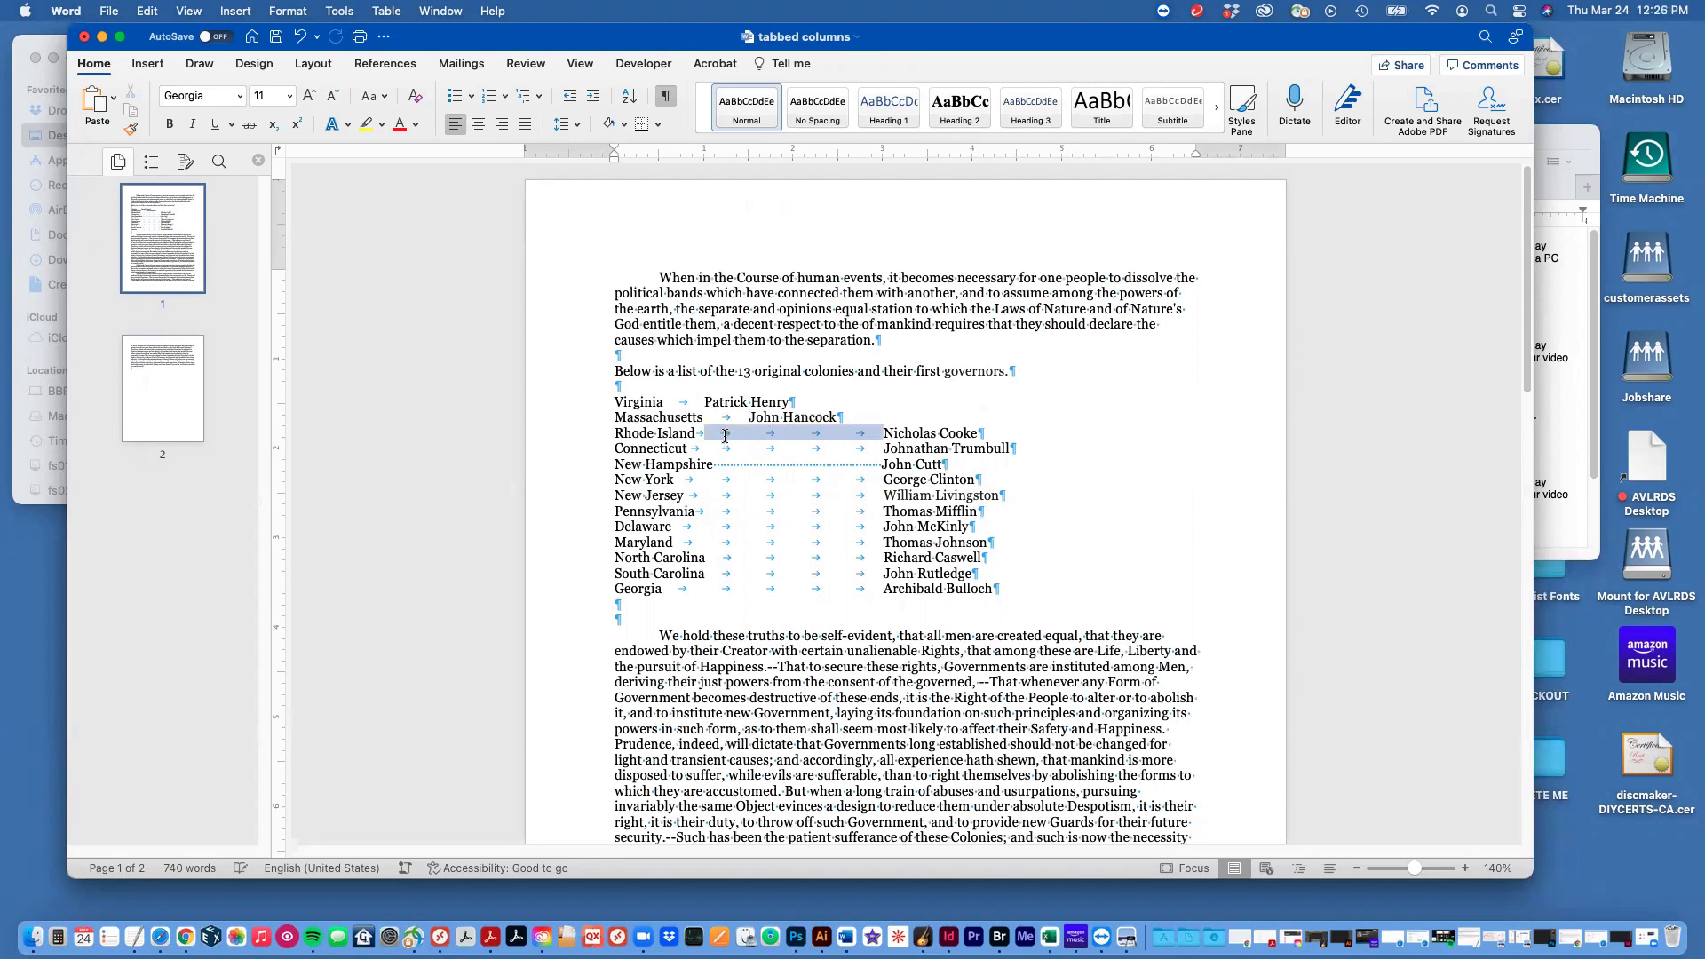
{"action": "key", "text": "Delete"}
{"action": "left_click_drag", "start_coordinate": [881, 449], "coordinate": [706, 451]}
{"action": "key", "text": "Delete"}
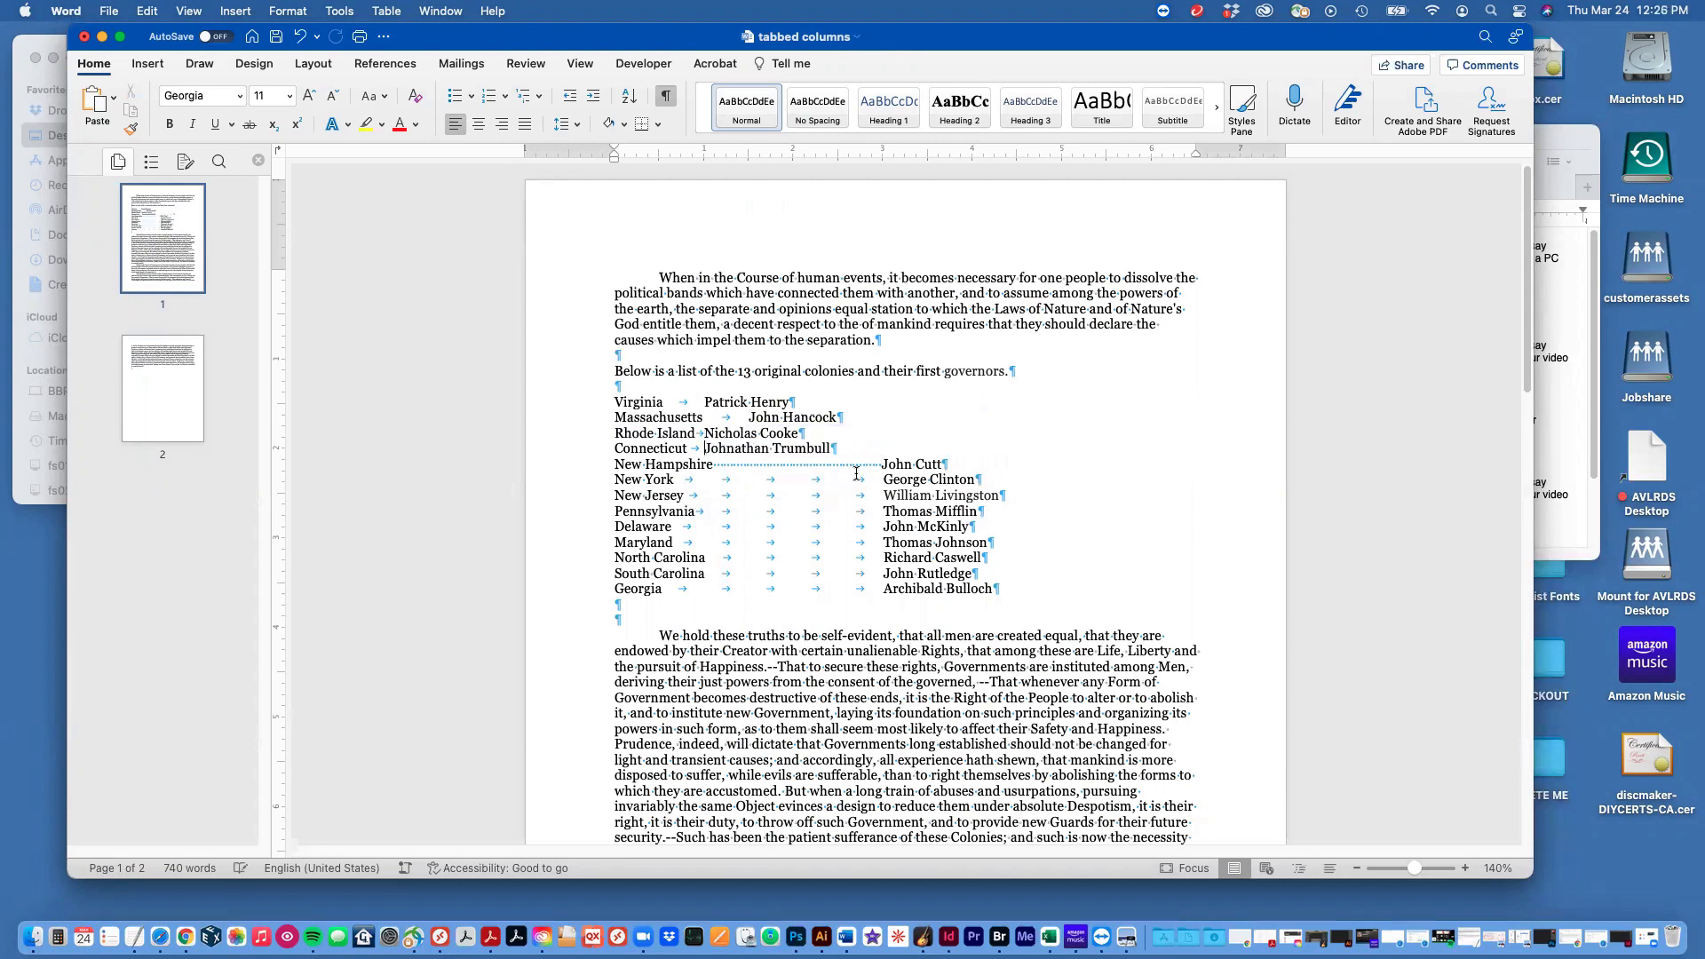
Step: Replace the run of spaces in the New Hampshire line with a single tab before the governor's name
{"action": "left_click_drag", "start_coordinate": [881, 464], "coordinate": [731, 468]}
{"action": "key", "text": "Delete"}
{"action": "key", "text": "BackSpace"}
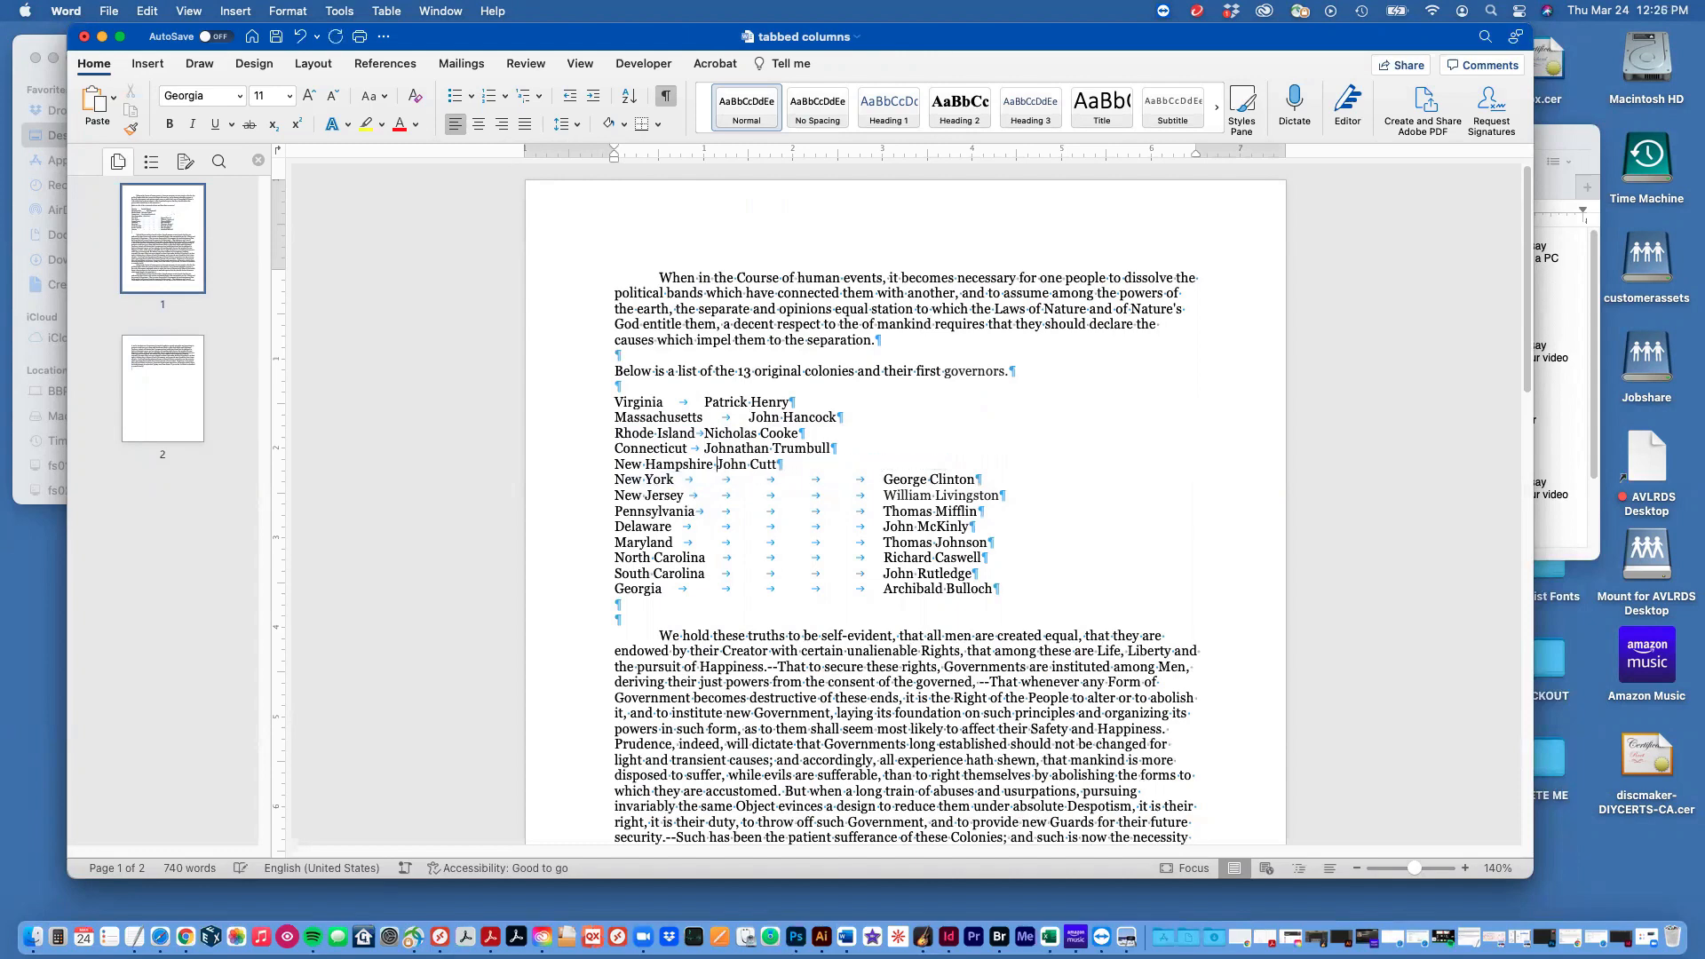
{"action": "key", "text": "Tab"}
Step: Delete the extra tabs in the New York, New Jersey and Pennsylvania lines, leaving one tab in each
{"action": "left_click_drag", "start_coordinate": [880, 481], "coordinate": [705, 481]}
{"action": "key", "text": "Delete"}
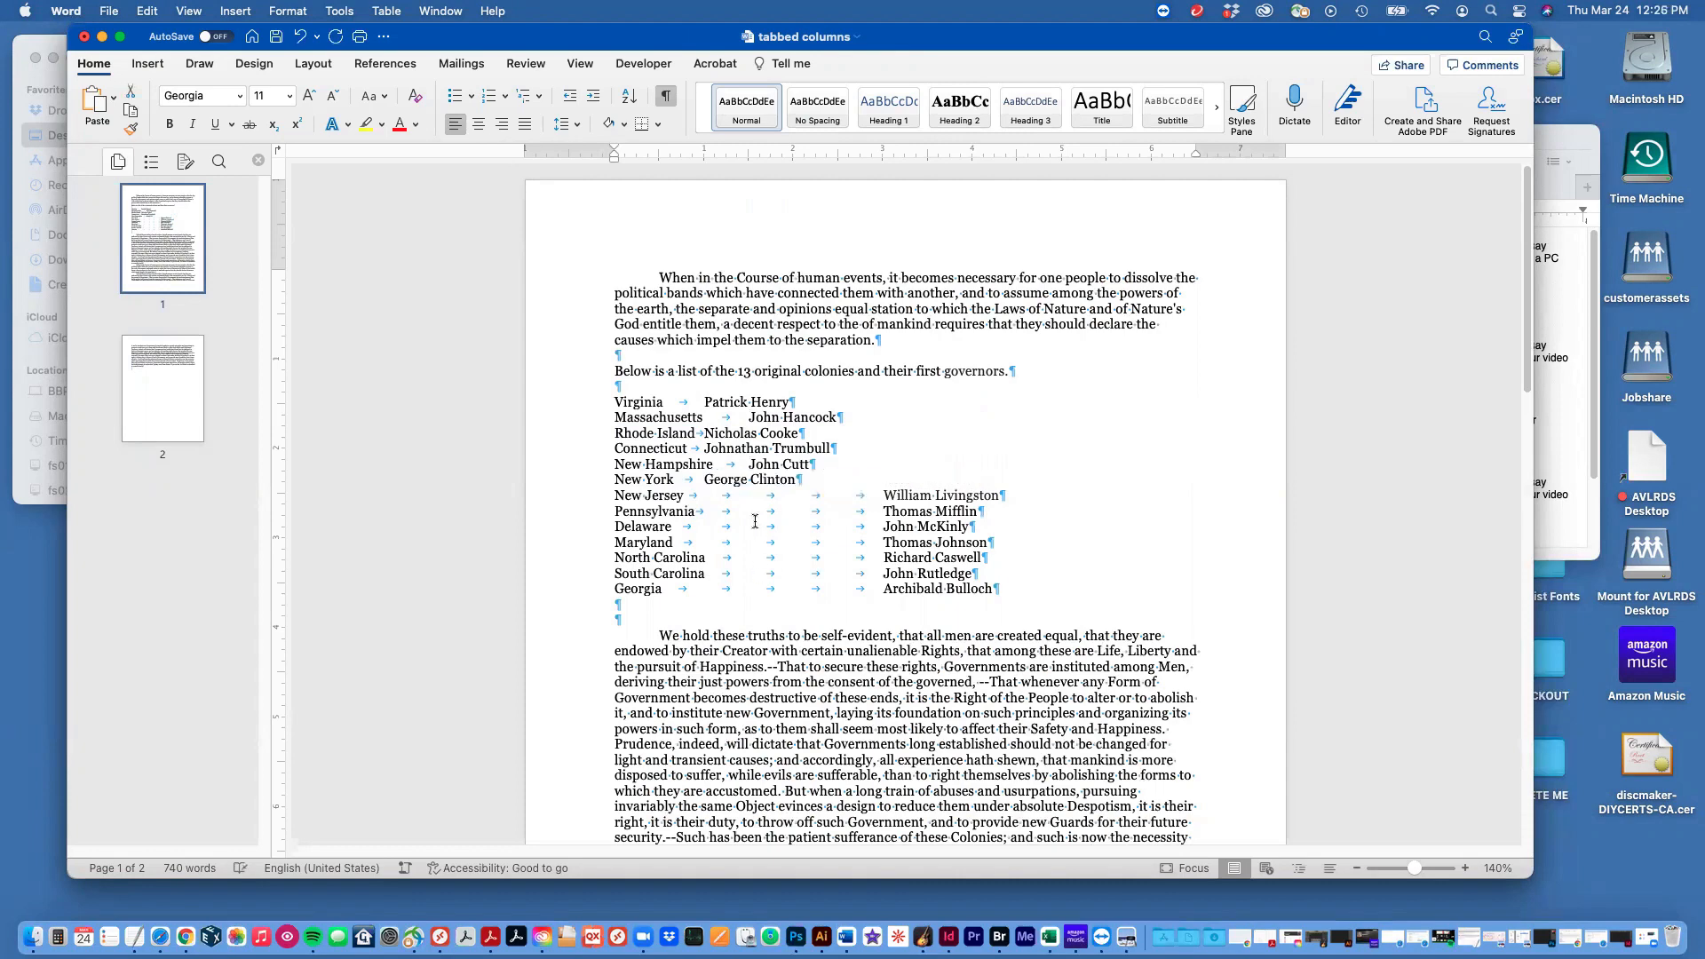
{"action": "left_click_drag", "start_coordinate": [884, 496], "coordinate": [705, 496]}
{"action": "key", "text": "Delete"}
{"action": "left_click_drag", "start_coordinate": [882, 513], "coordinate": [706, 513]}
{"action": "key", "text": "Delete"}
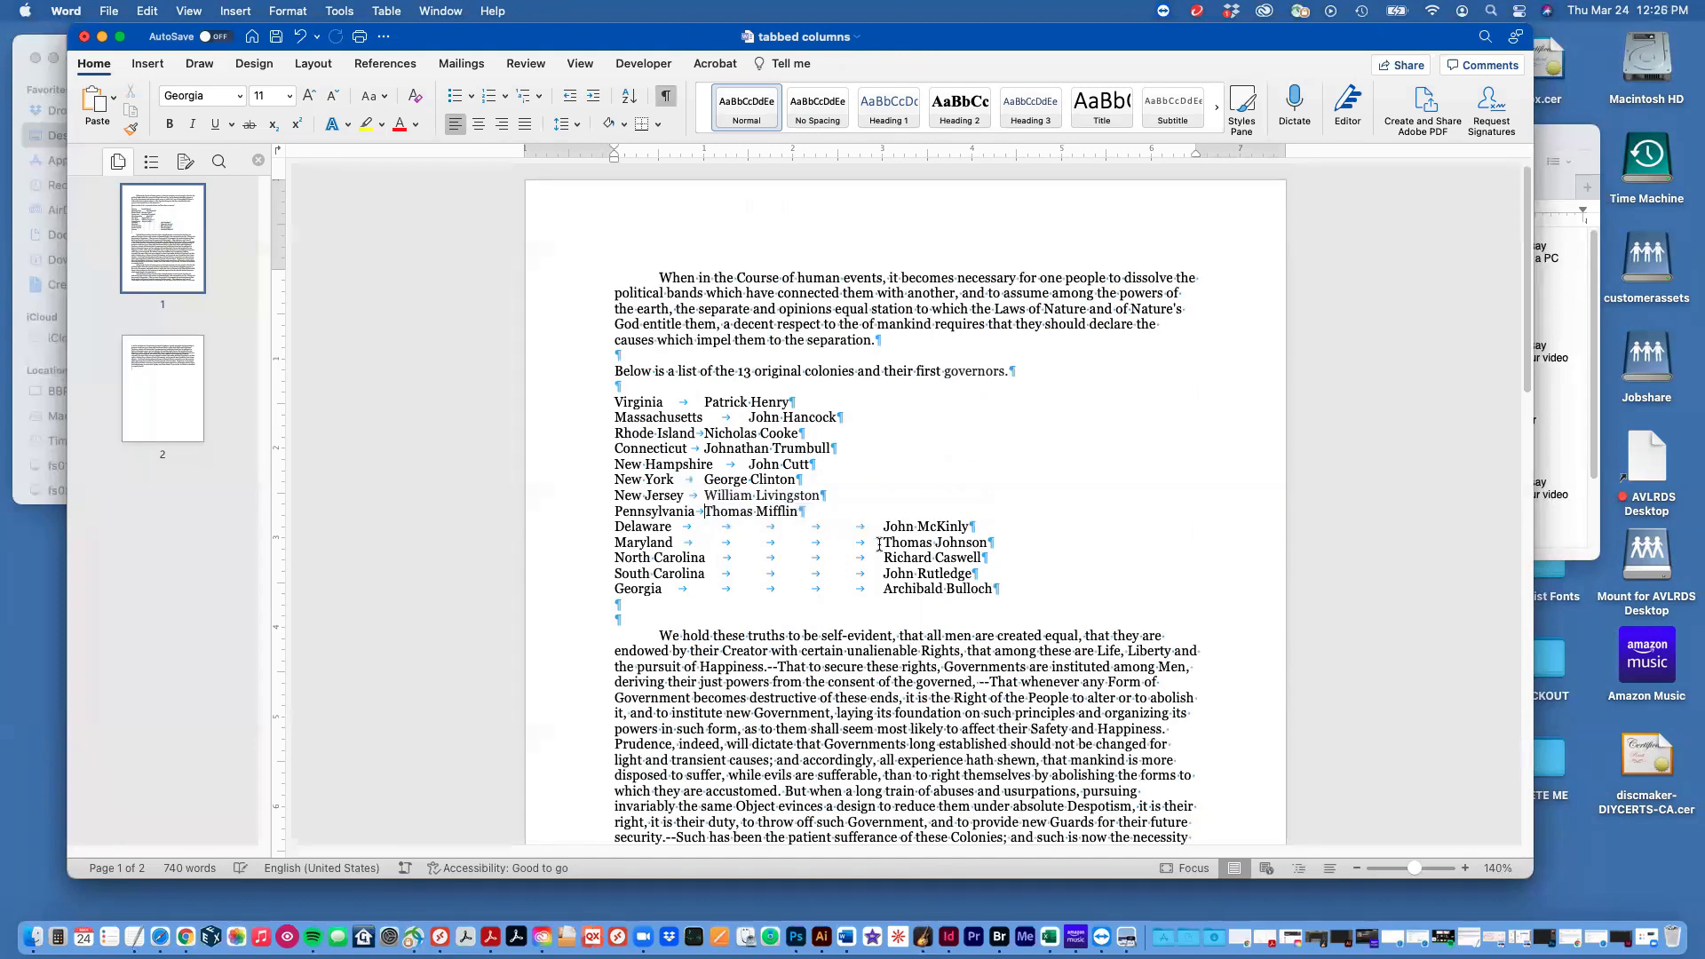
Step: Delete the extra tabs in the Delaware, Maryland, North Carolina and South Carolina lines, leaving one tab in each
{"action": "left_click_drag", "start_coordinate": [882, 527], "coordinate": [705, 526]}
{"action": "key", "text": "Delete"}
{"action": "left_click_drag", "start_coordinate": [882, 542], "coordinate": [706, 542]}
{"action": "key", "text": "Delete"}
{"action": "left_click_drag", "start_coordinate": [872, 558], "coordinate": [751, 558]}
{"action": "key", "text": "Delete"}
{"action": "left_click_drag", "start_coordinate": [877, 574], "coordinate": [750, 574]}
{"action": "key", "text": "Delete"}
{"action": "left_click_drag", "start_coordinate": [883, 593], "coordinate": [719, 587]}
{"action": "key", "text": "Delete"}
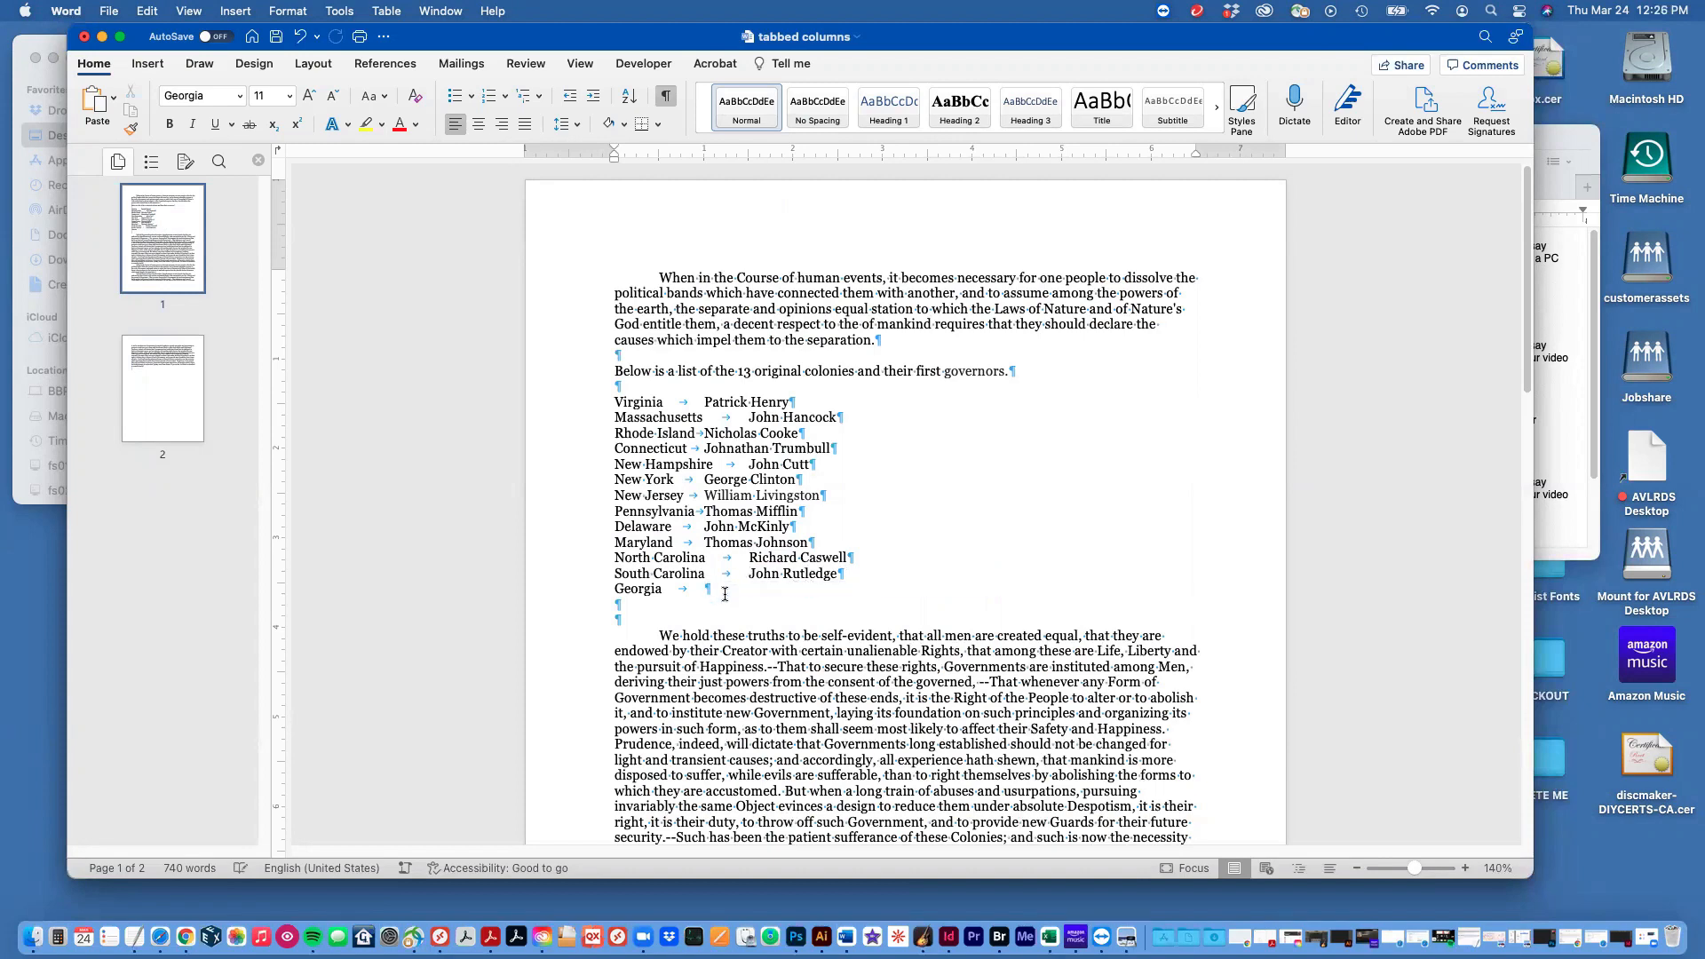
{"action": "key", "text": "super+z"}
Step: Delete the extra tabs in the Georgia line, leaving a single tab before the governor's name
{"action": "left_click", "coordinate": [888, 591]}
{"action": "left_click_drag", "start_coordinate": [884, 591], "coordinate": [708, 590]}
{"action": "key", "text": "Delete"}
Step: Convert the whole list of colonies and governors to a table with 2 columns, separating the text at tabs
{"action": "left_click_drag", "start_coordinate": [610, 400], "coordinate": [929, 599]}
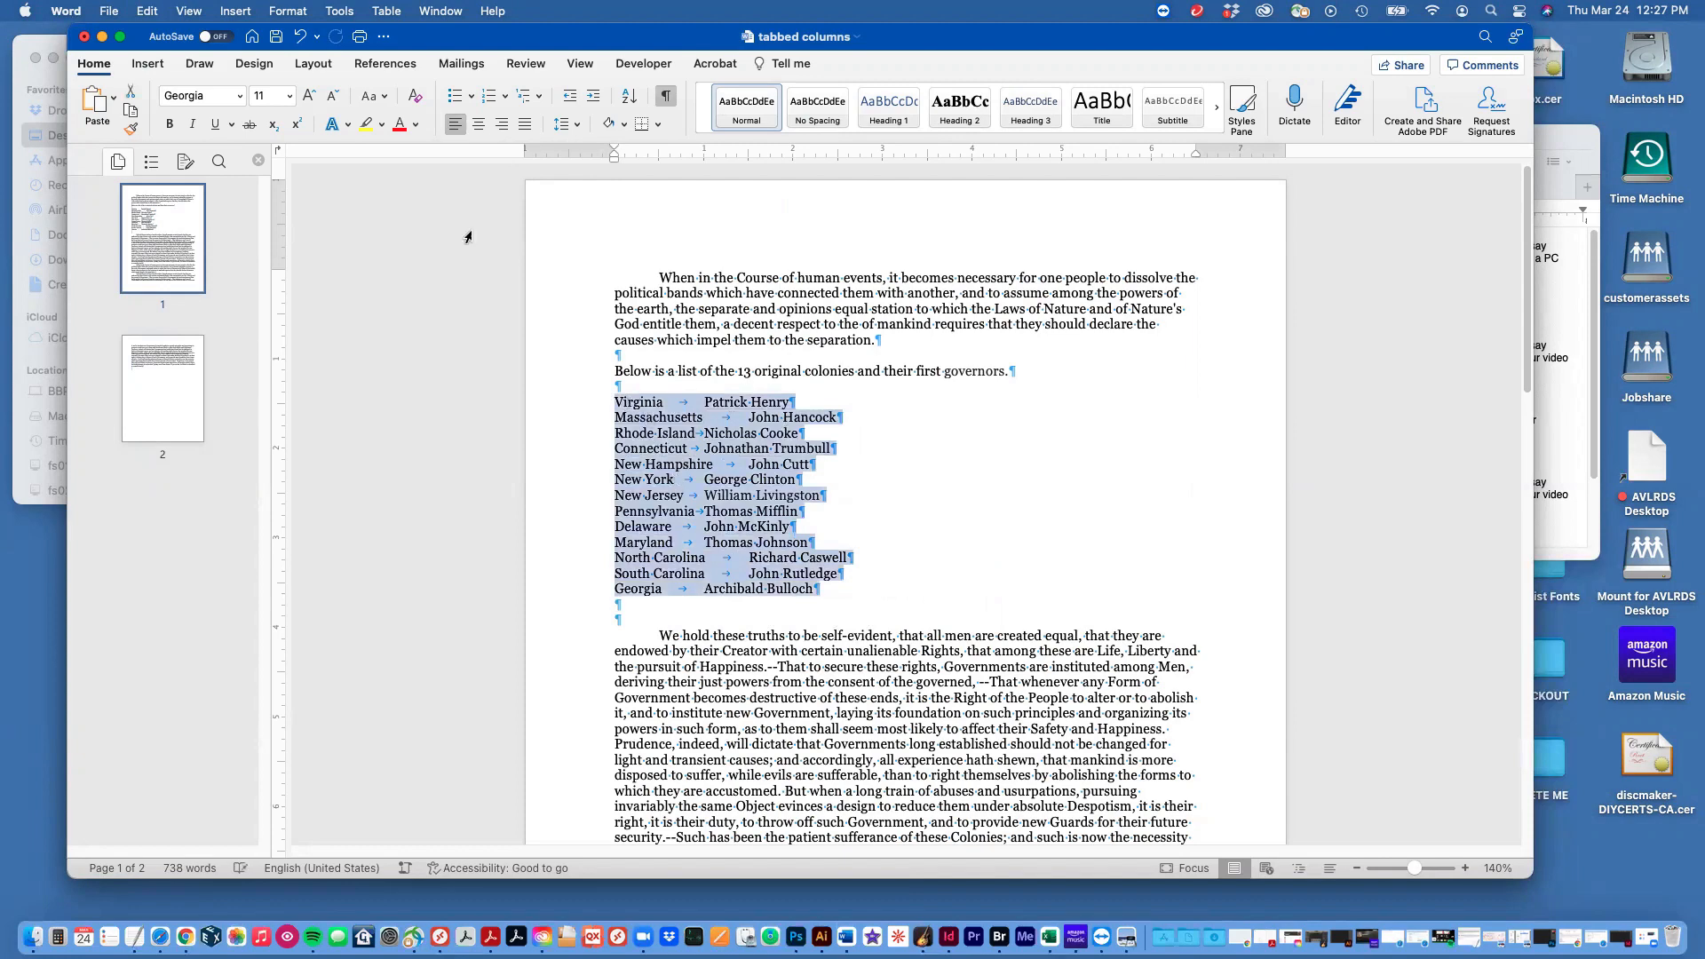
{"action": "left_click", "coordinate": [387, 11]}
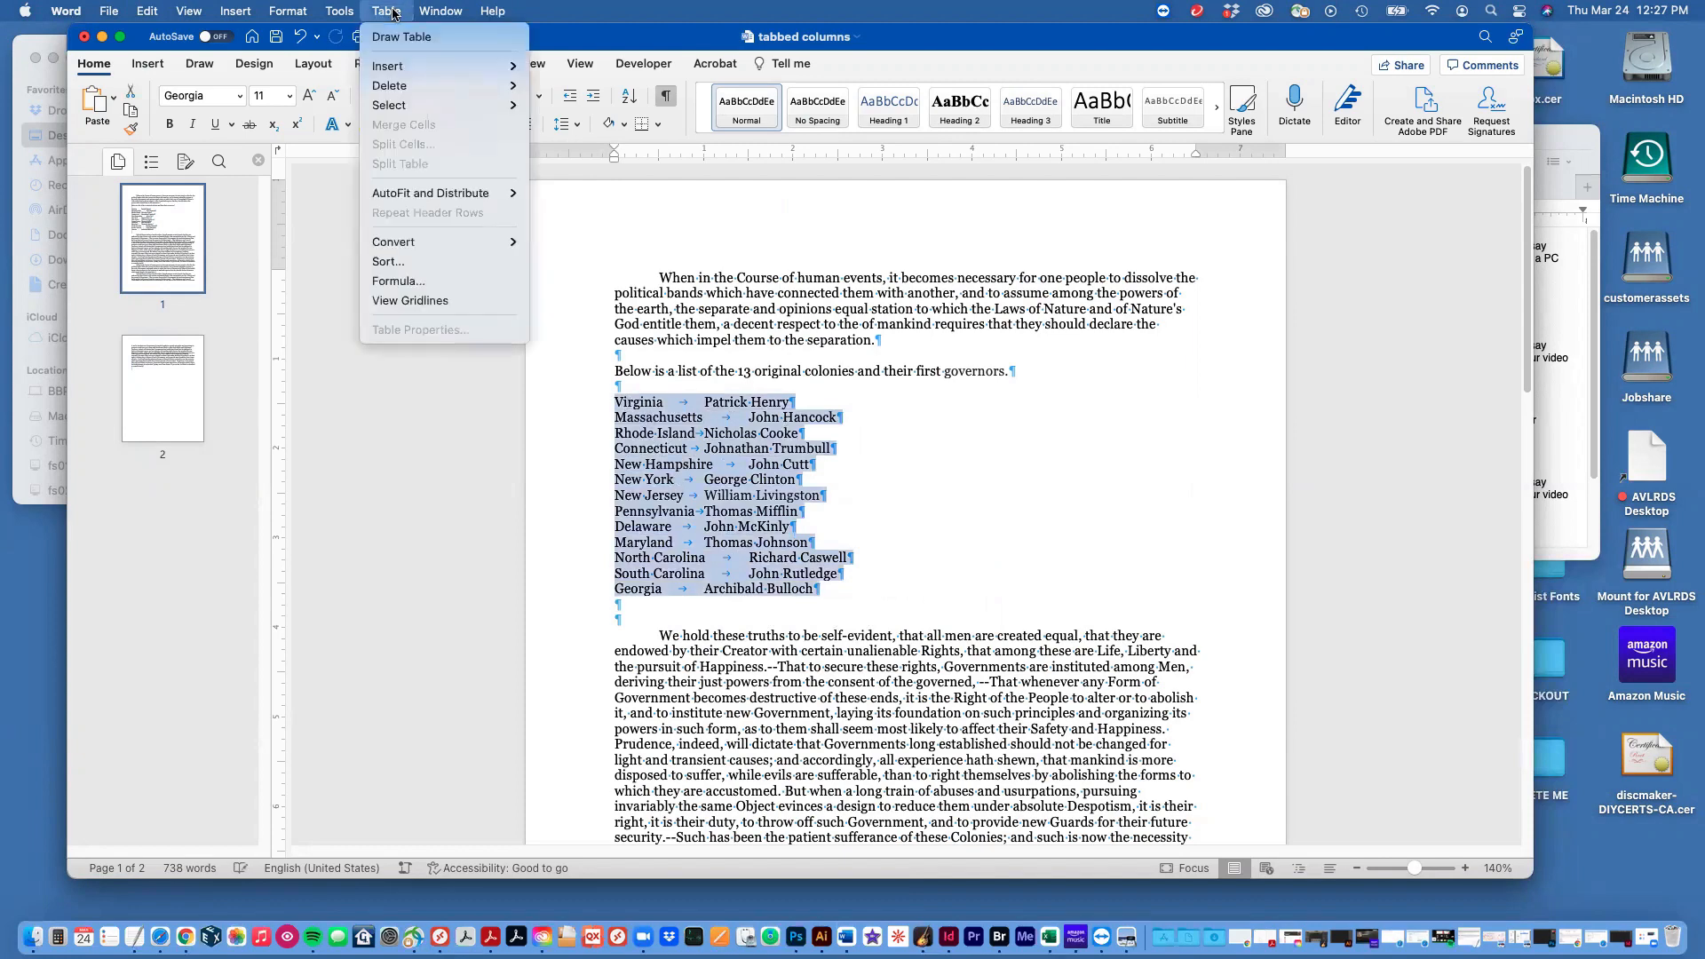
{"action": "mouse_move", "coordinate": [396, 243]}
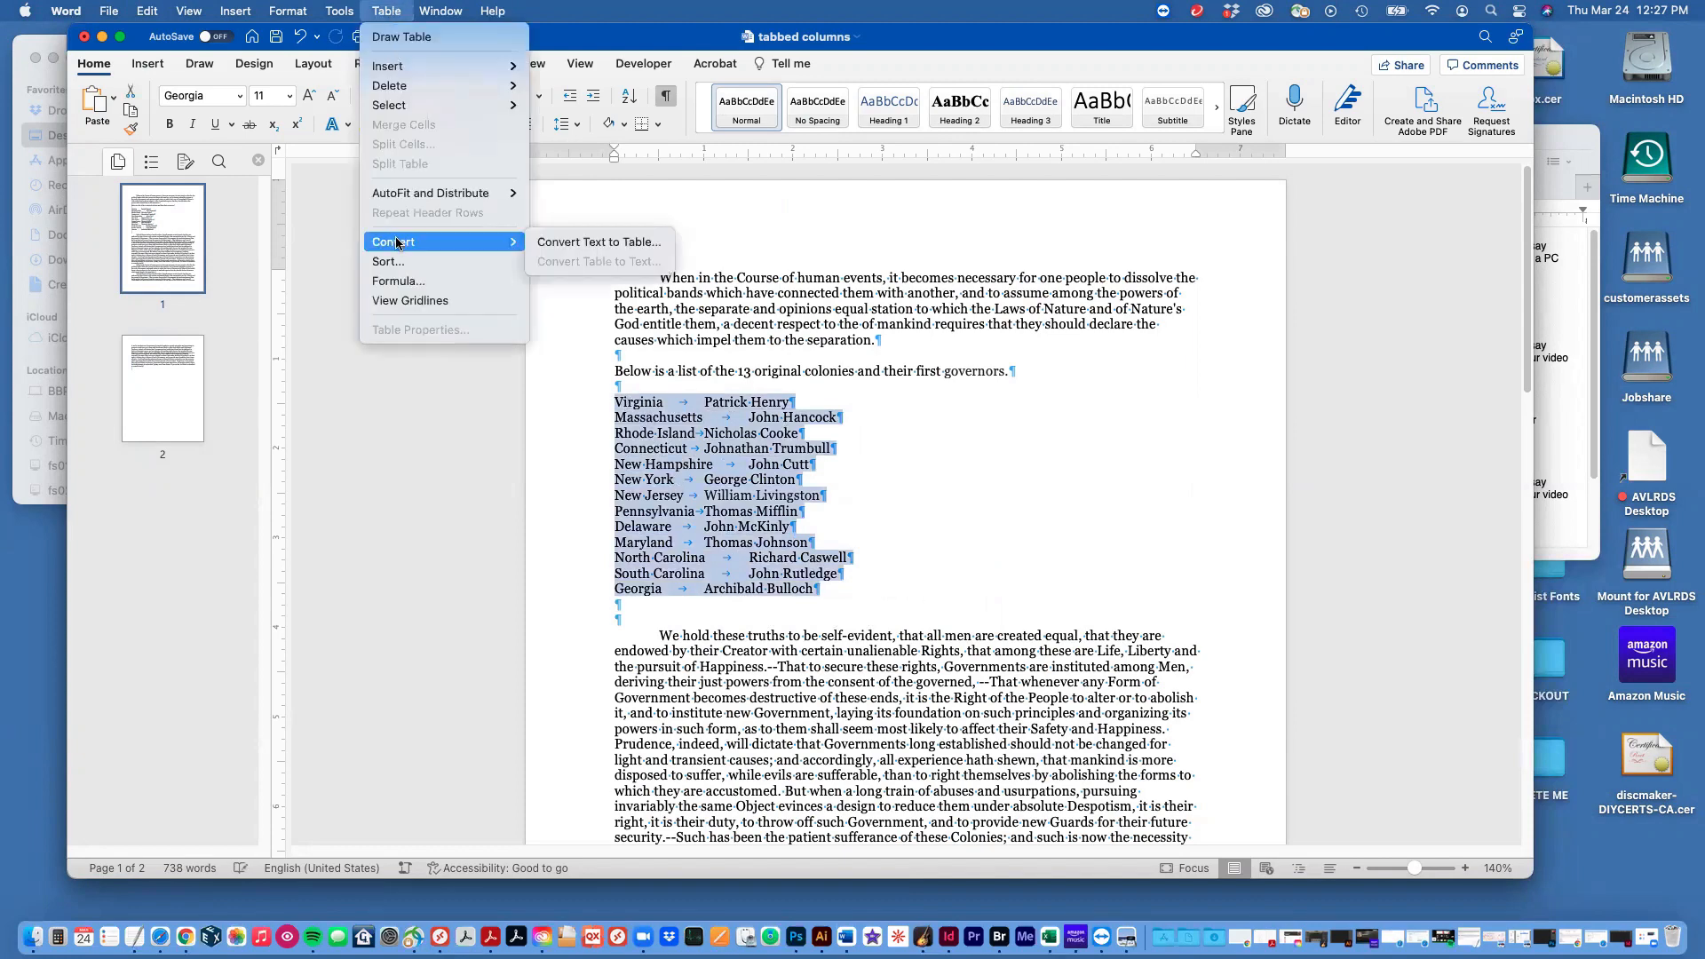
{"action": "left_click", "coordinate": [625, 242]}
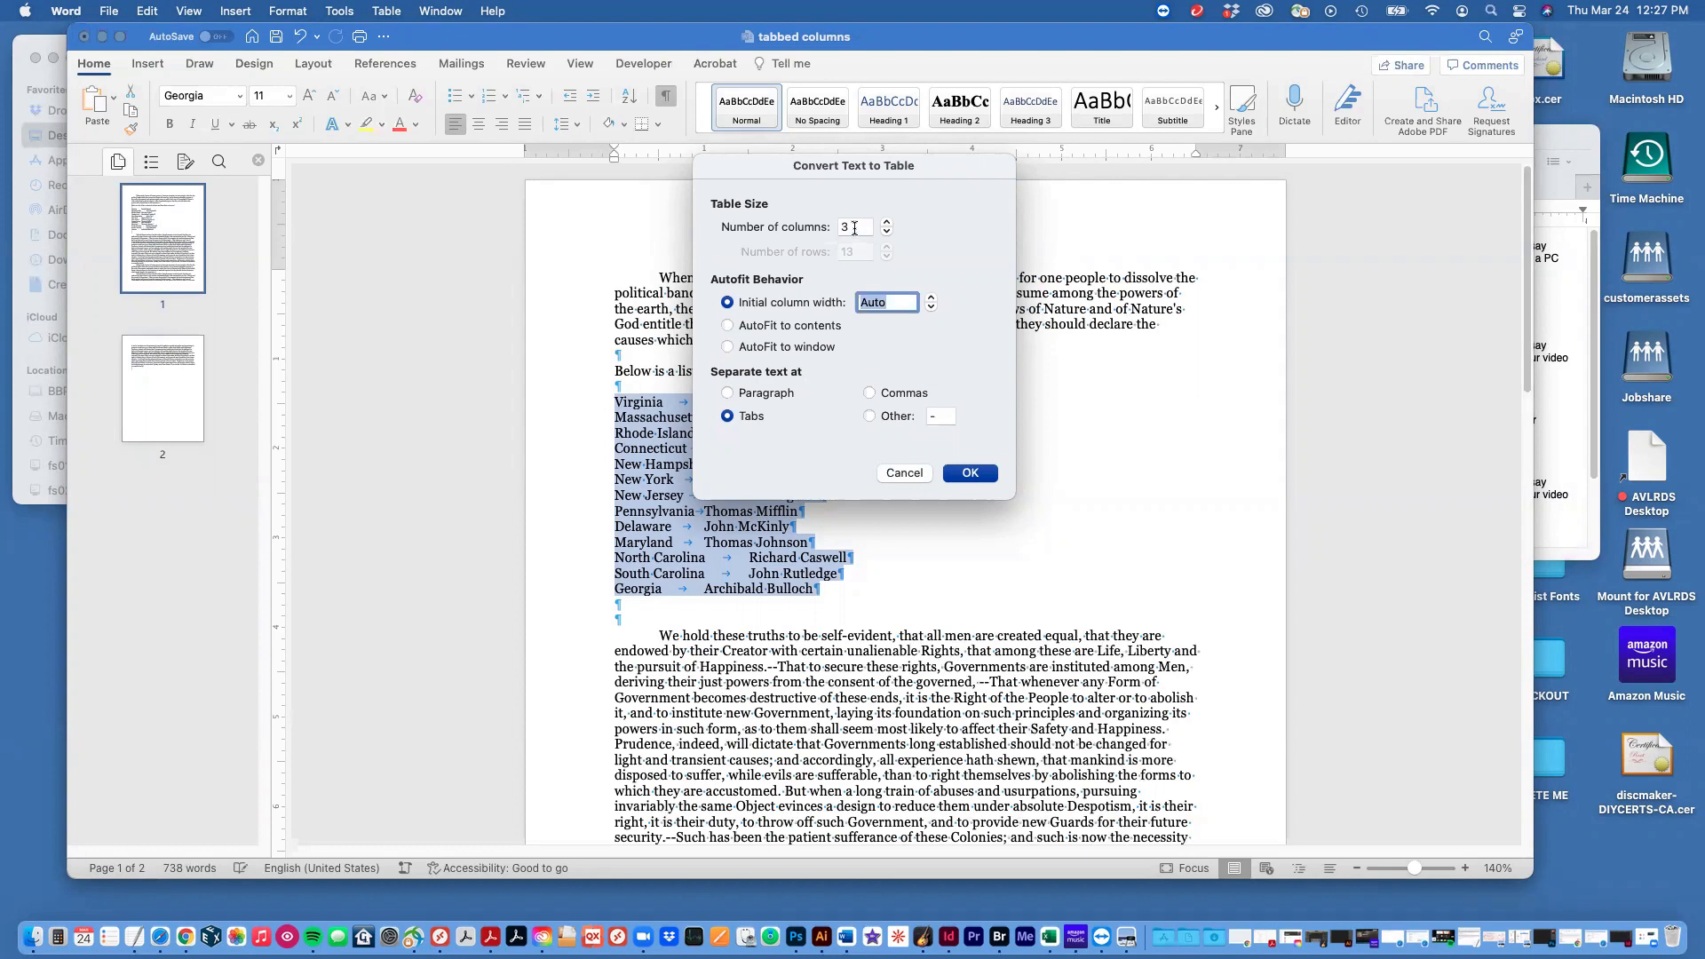
{"action": "left_click", "coordinate": [853, 226]}
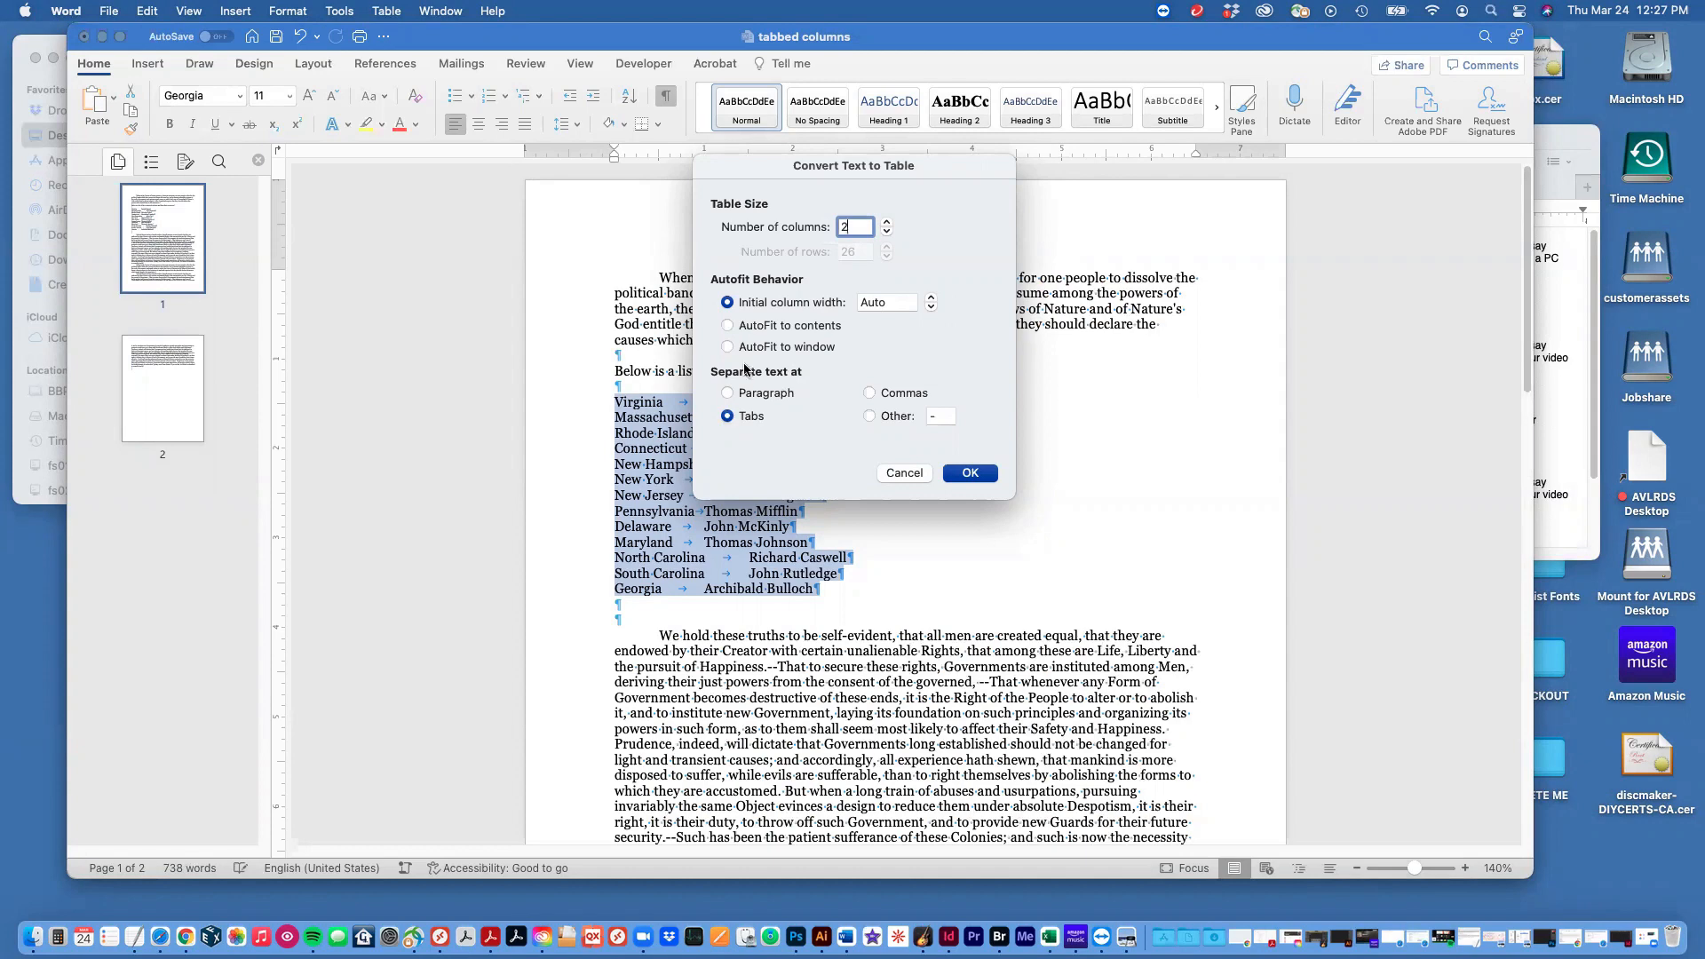
{"action": "left_click", "coordinate": [963, 481]}
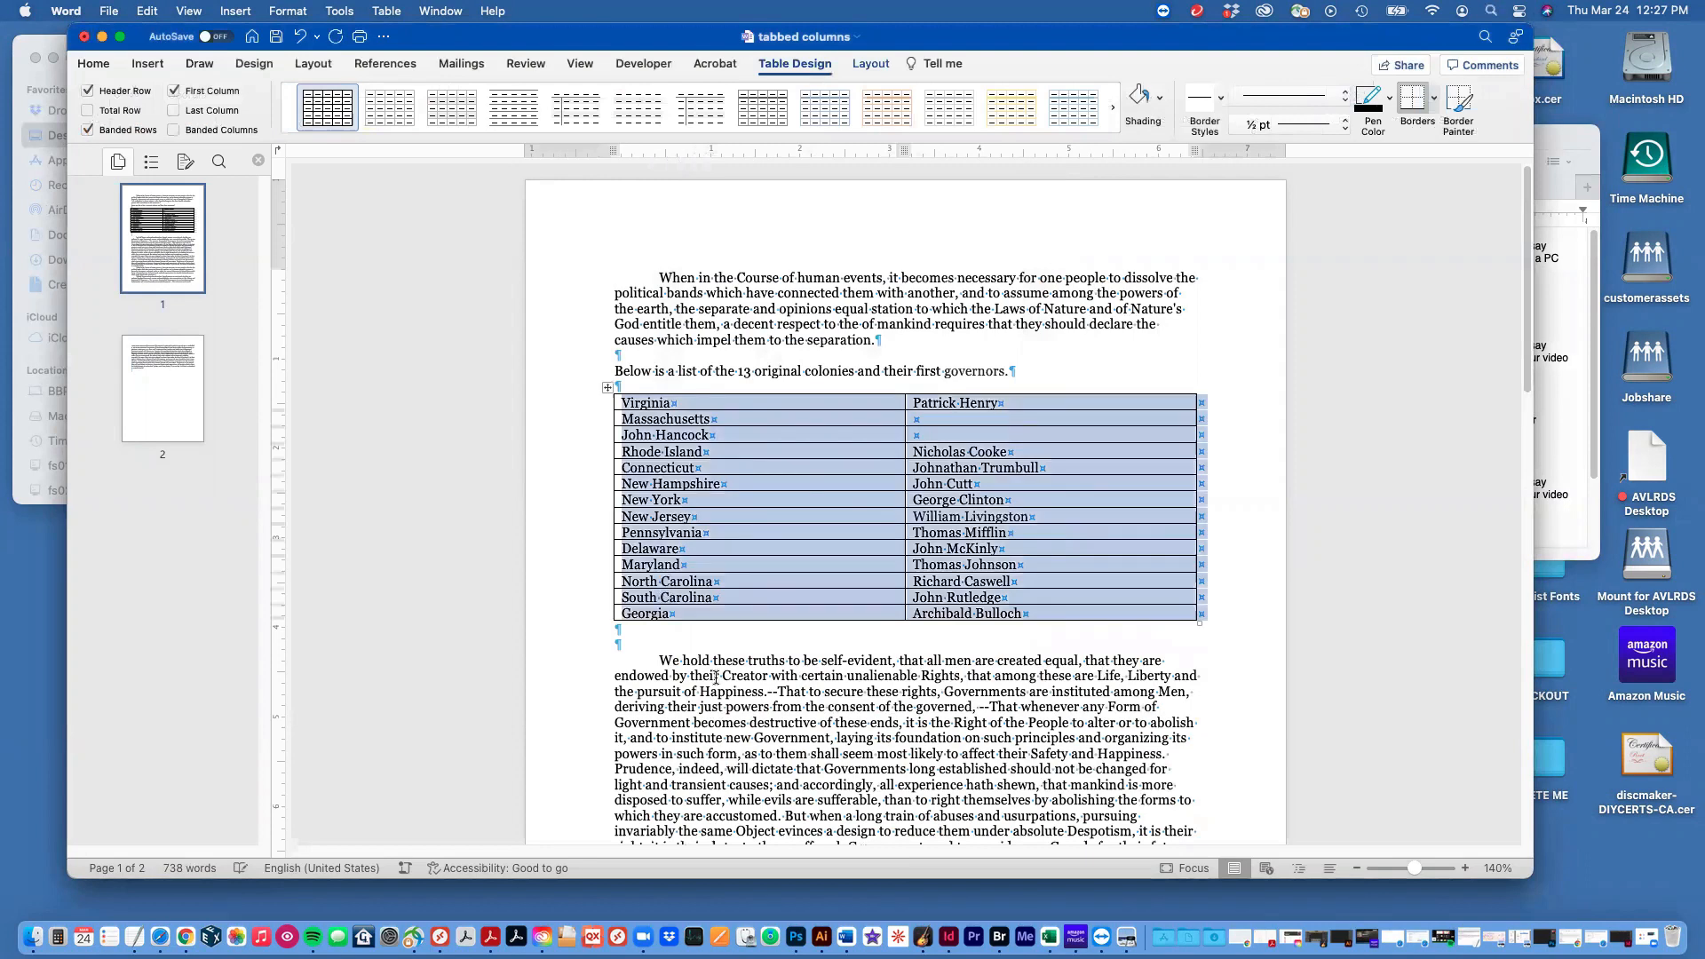
{"action": "left_click", "coordinate": [716, 677]}
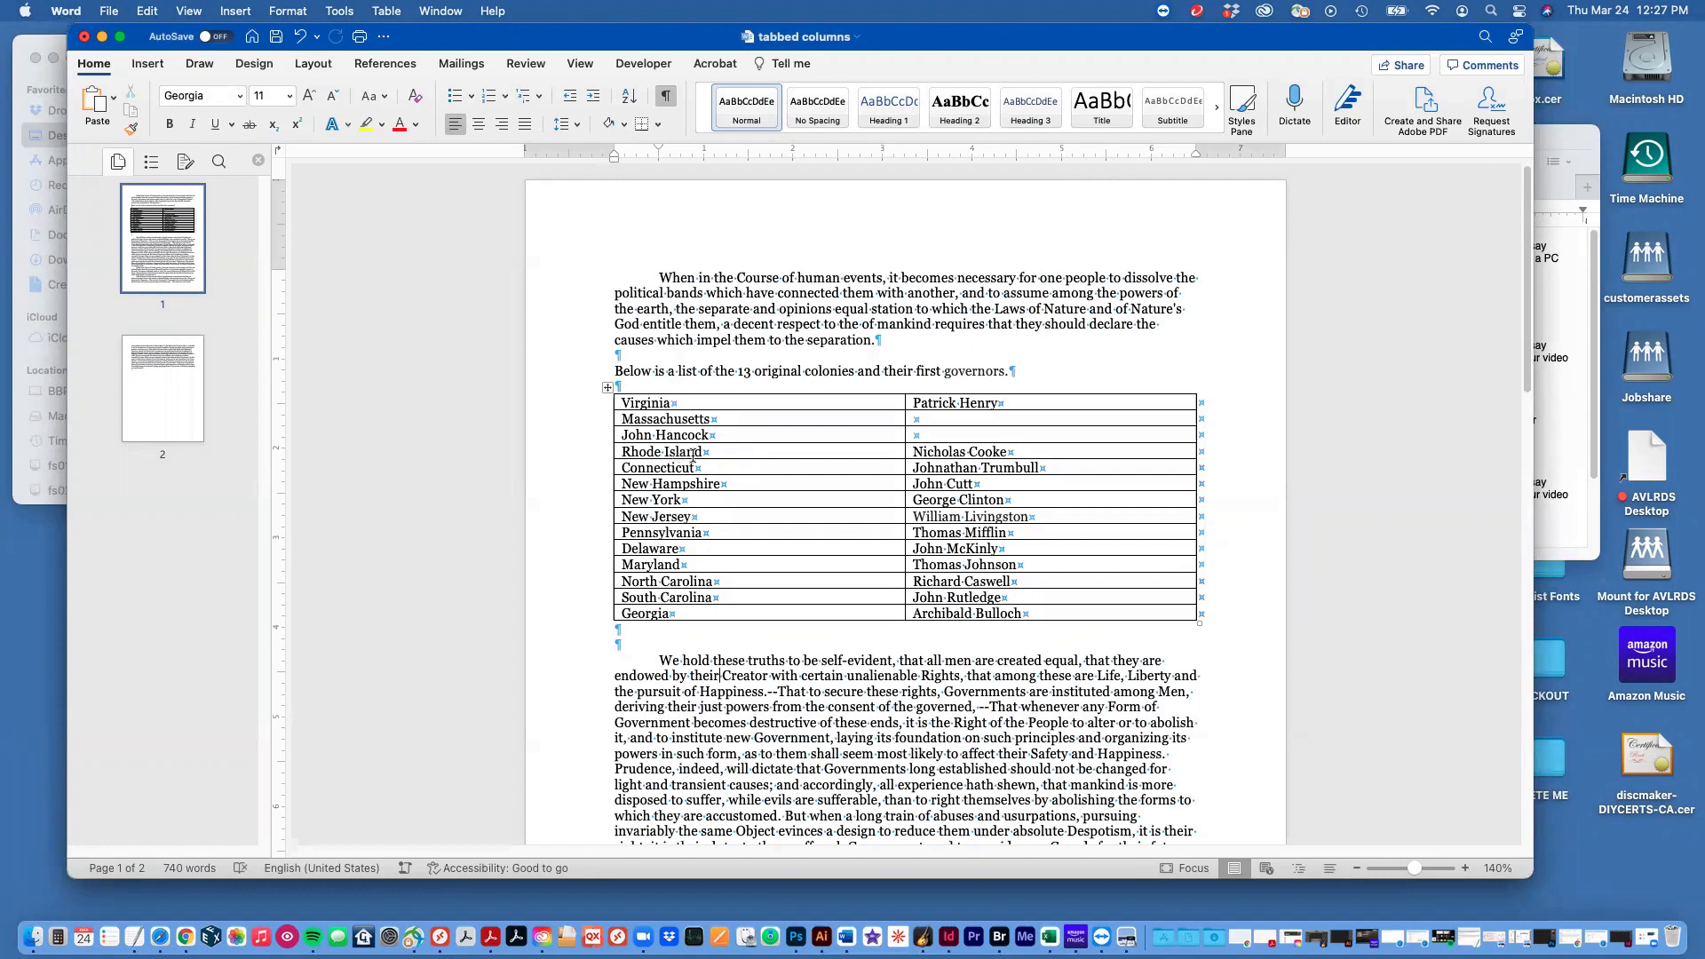
Step: Move John Hancock from the first column into the empty governor cell beside Massachusetts
{"action": "left_click_drag", "start_coordinate": [709, 434], "coordinate": [622, 435]}
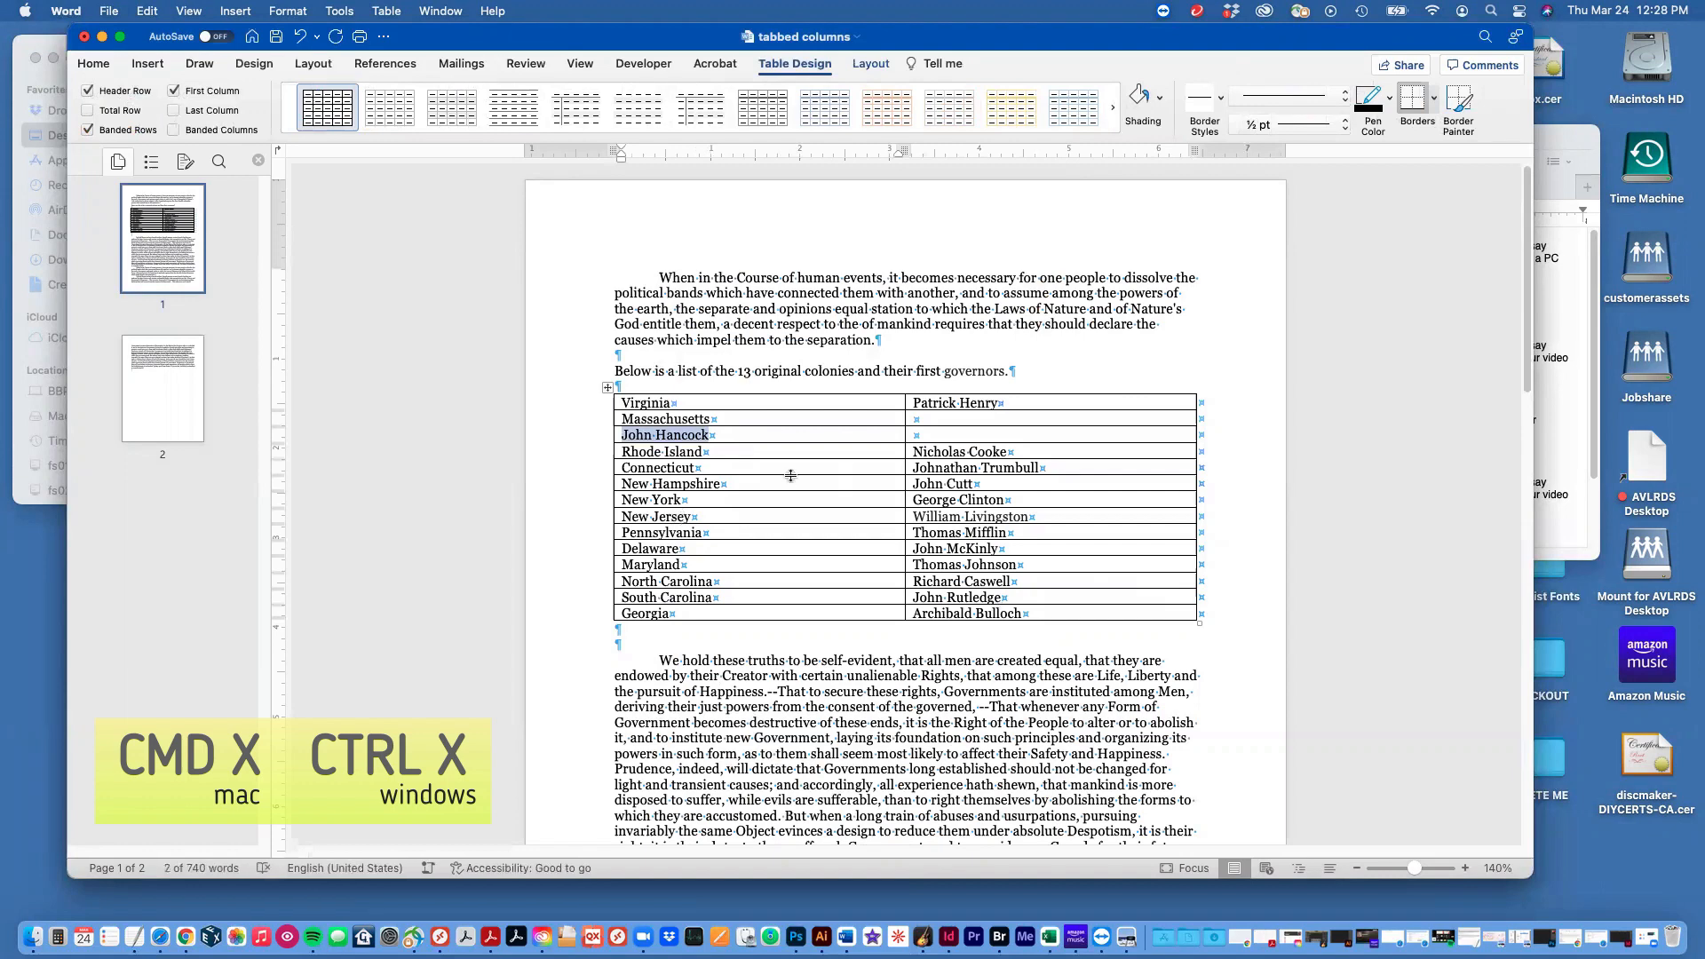
{"action": "key", "text": "cmd+x"}
{"action": "left_click", "coordinate": [919, 418]}
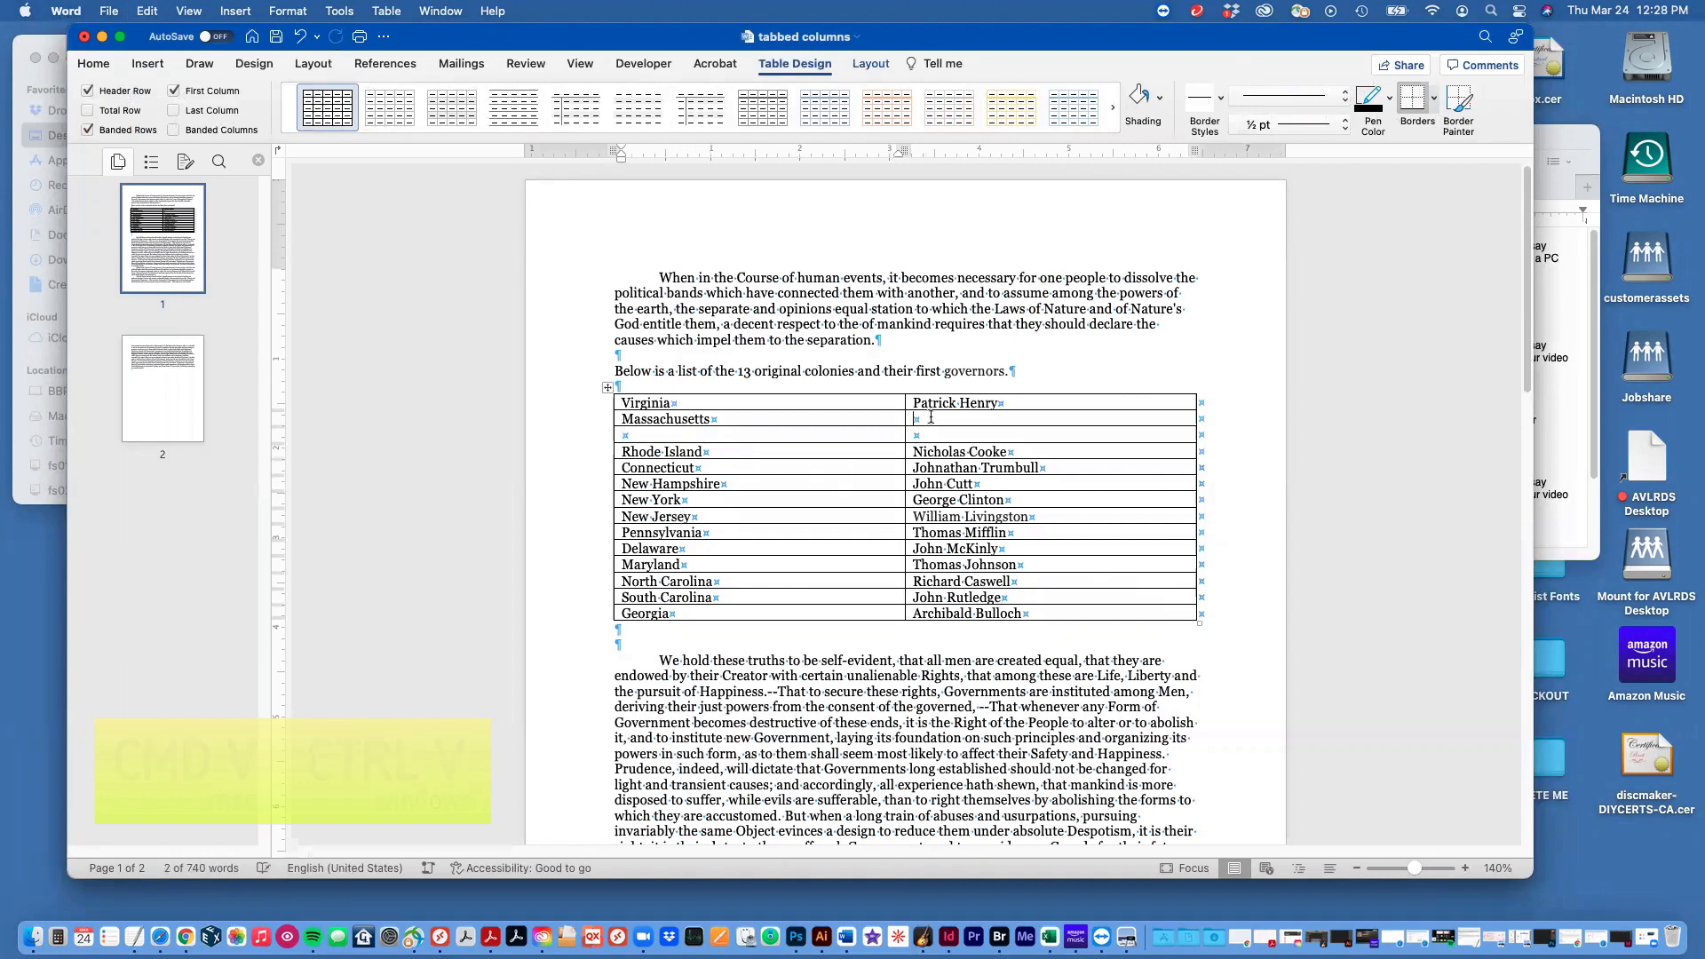
{"action": "key", "text": "cmd+v"}
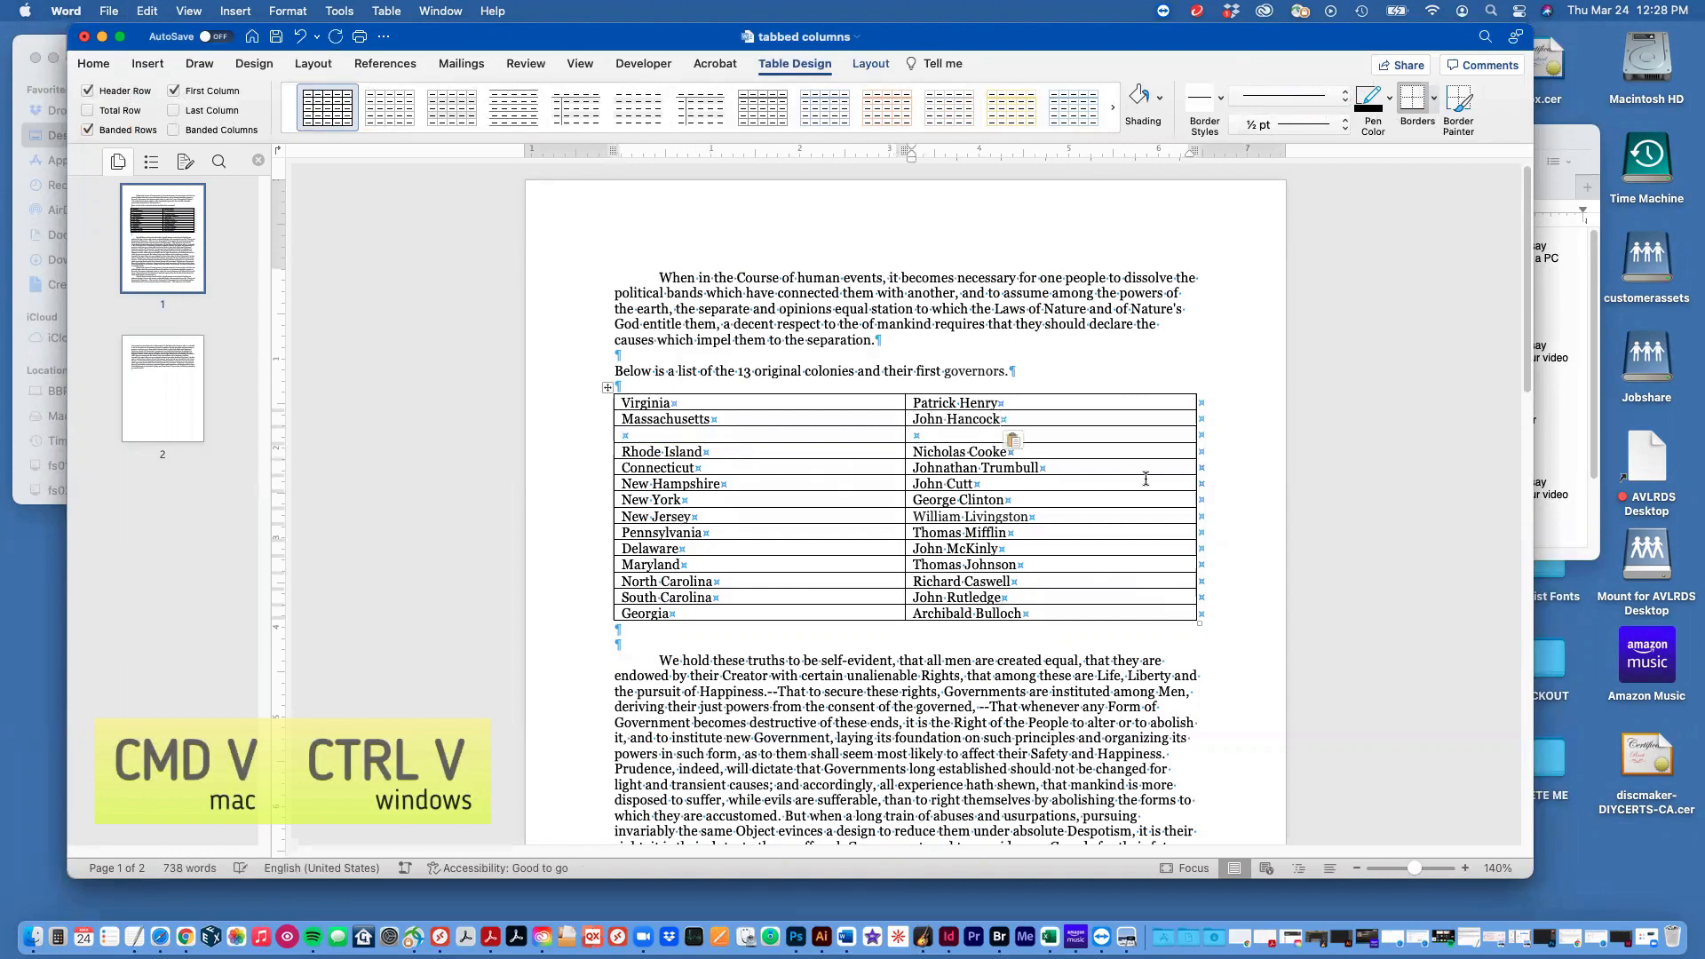
Step: Delete the empty table row between Massachusetts and Rhode Island
{"action": "left_click", "coordinate": [650, 435]}
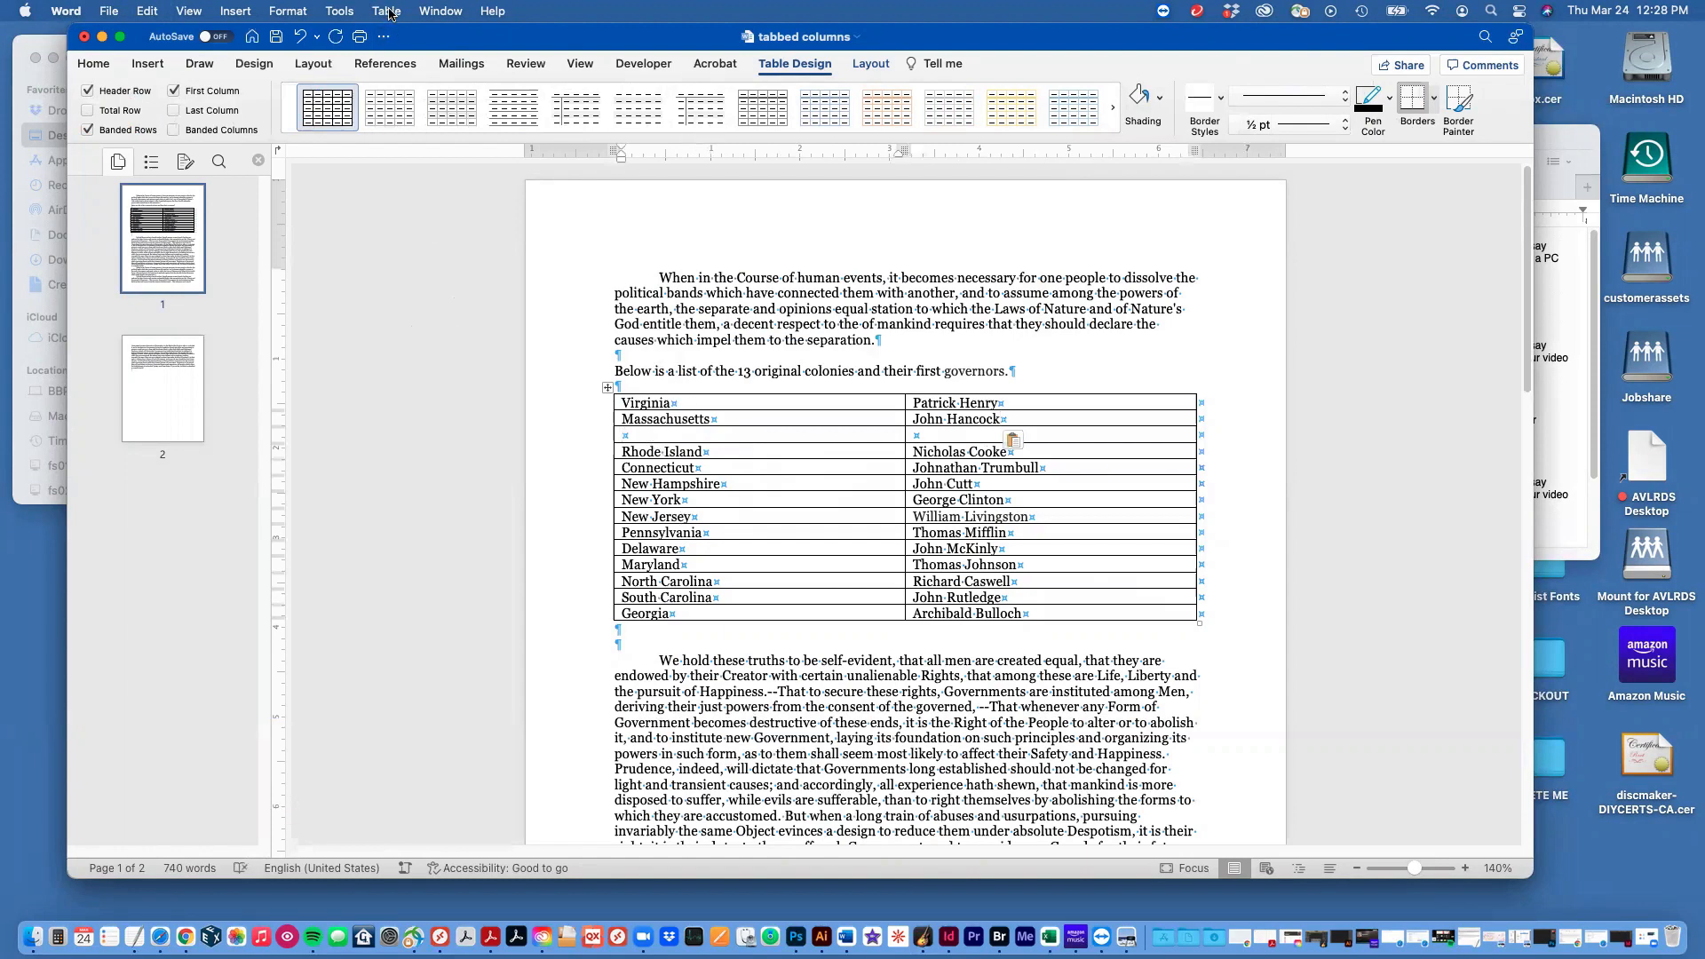
{"action": "left_click", "coordinate": [387, 11]}
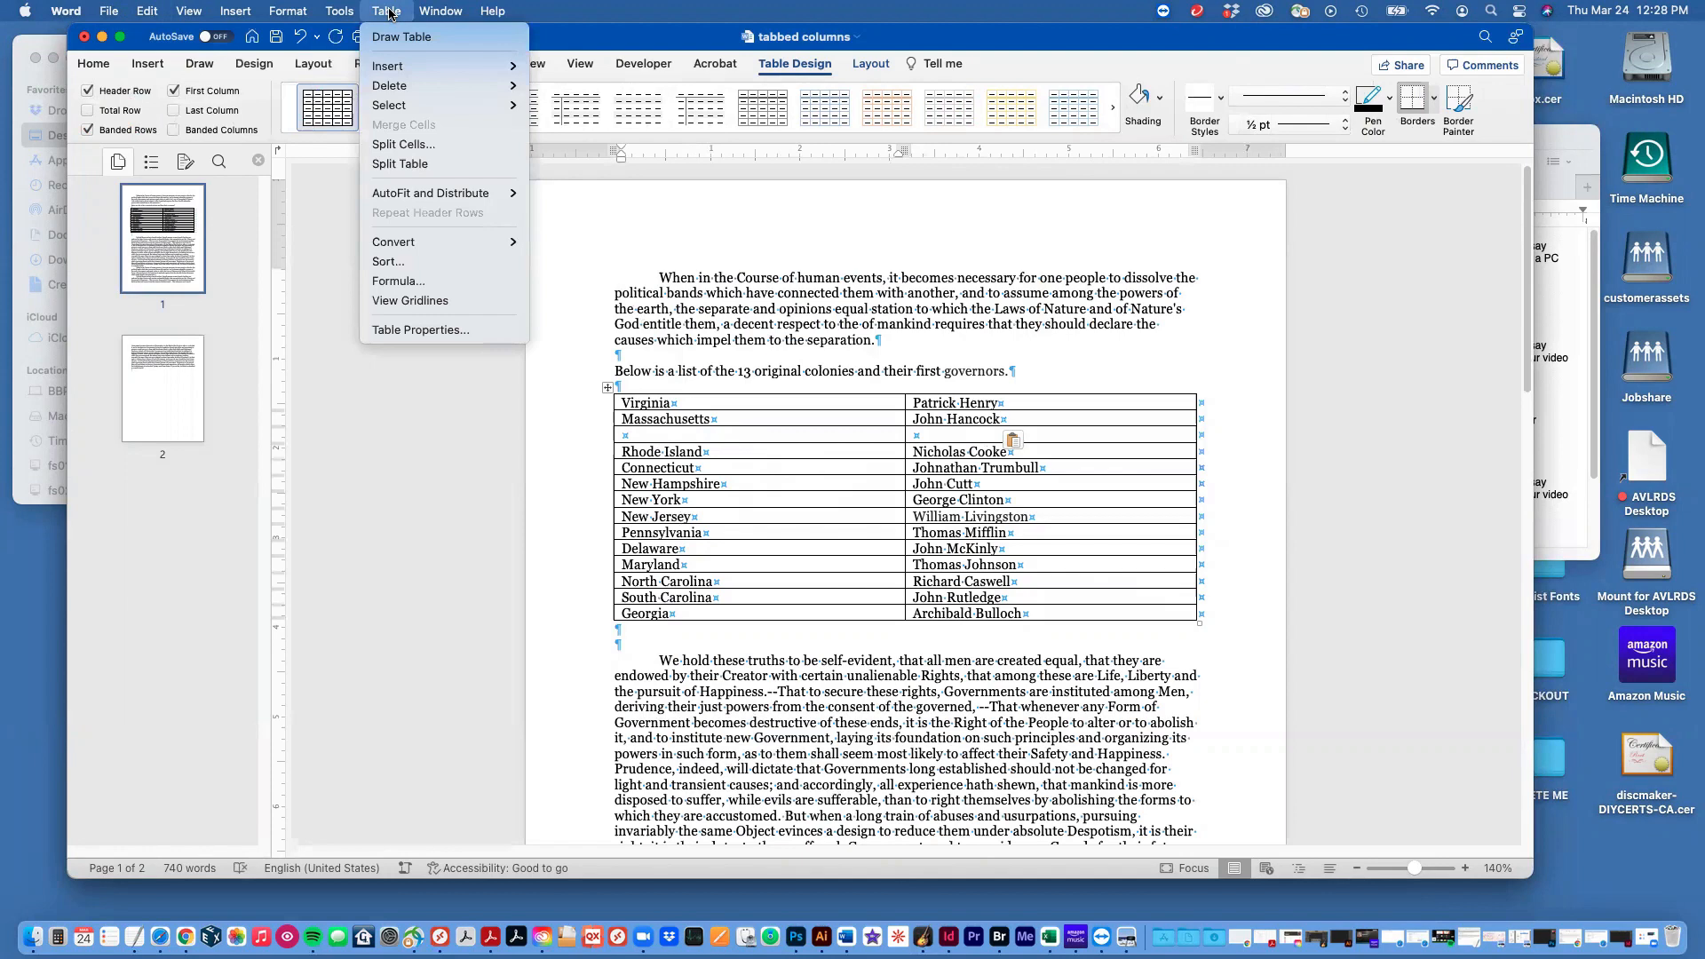
{"action": "mouse_move", "coordinate": [397, 87]}
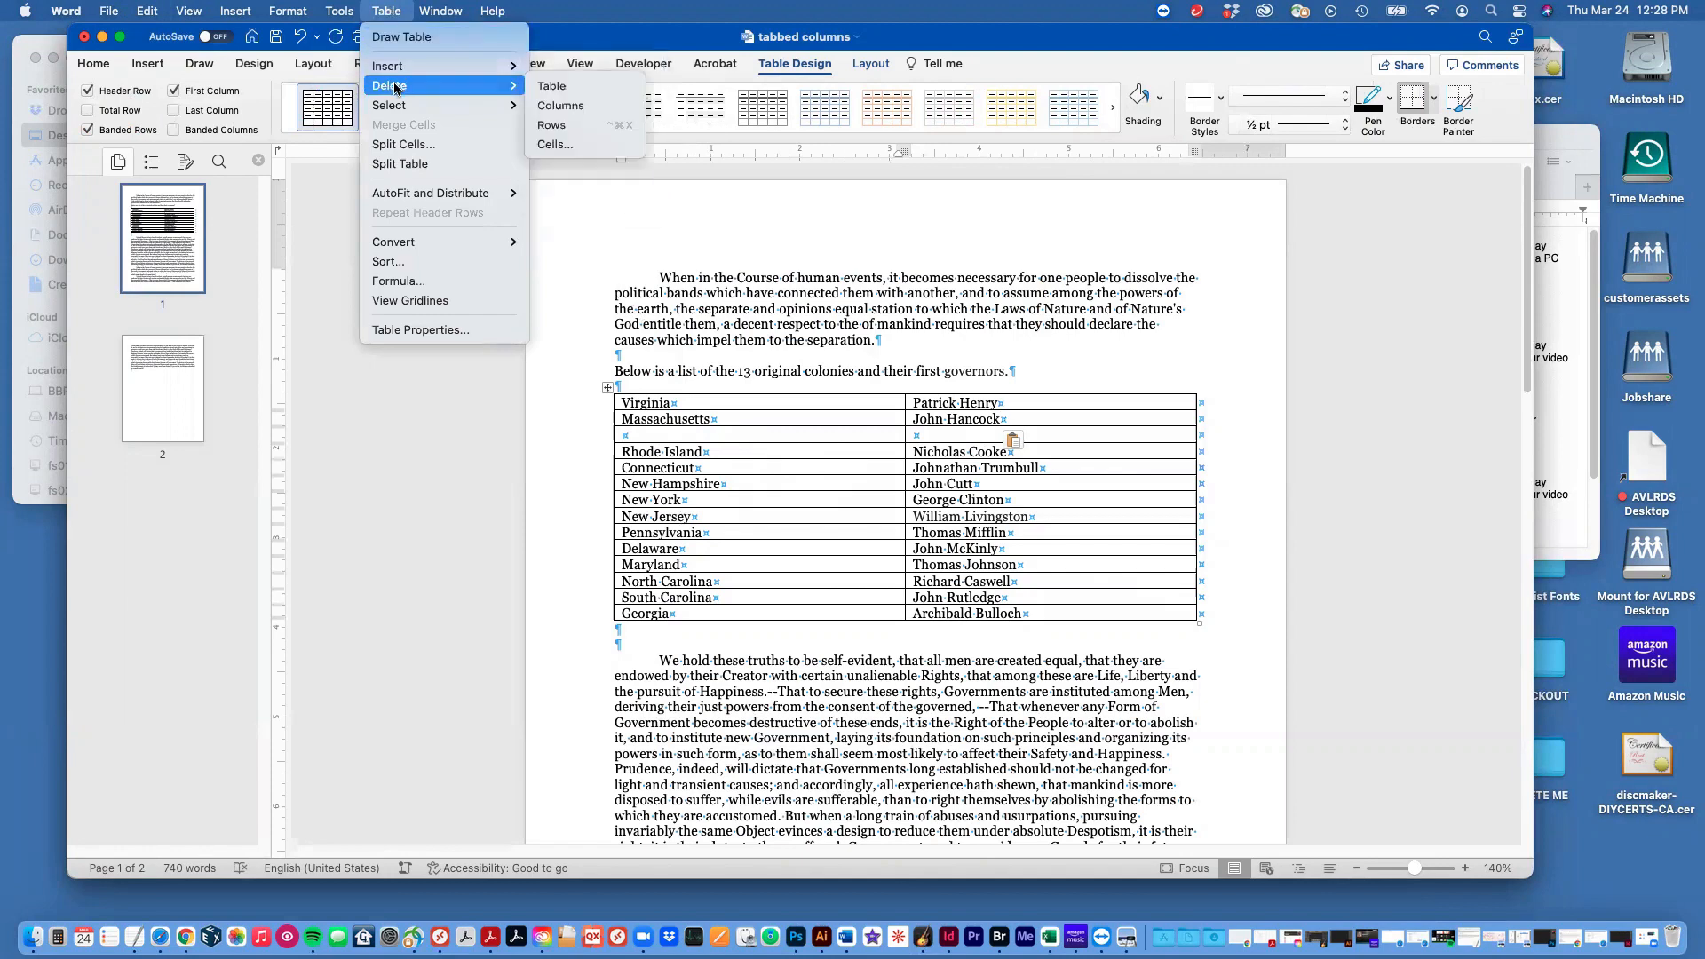
{"action": "left_click", "coordinate": [585, 125]}
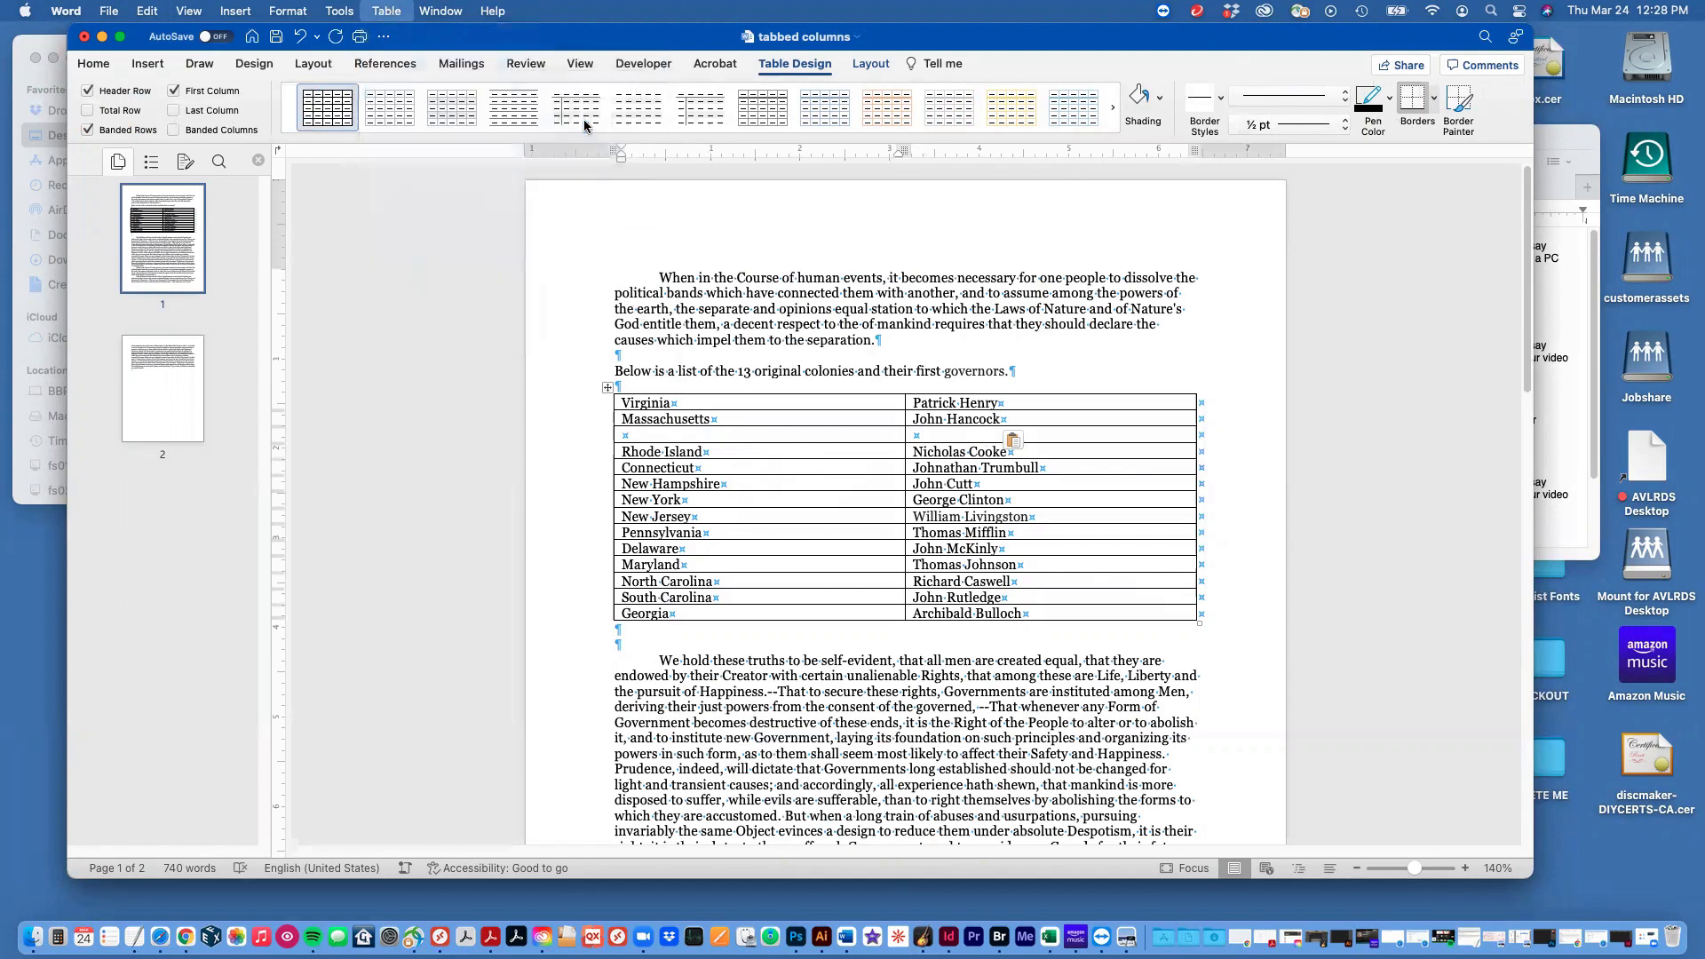